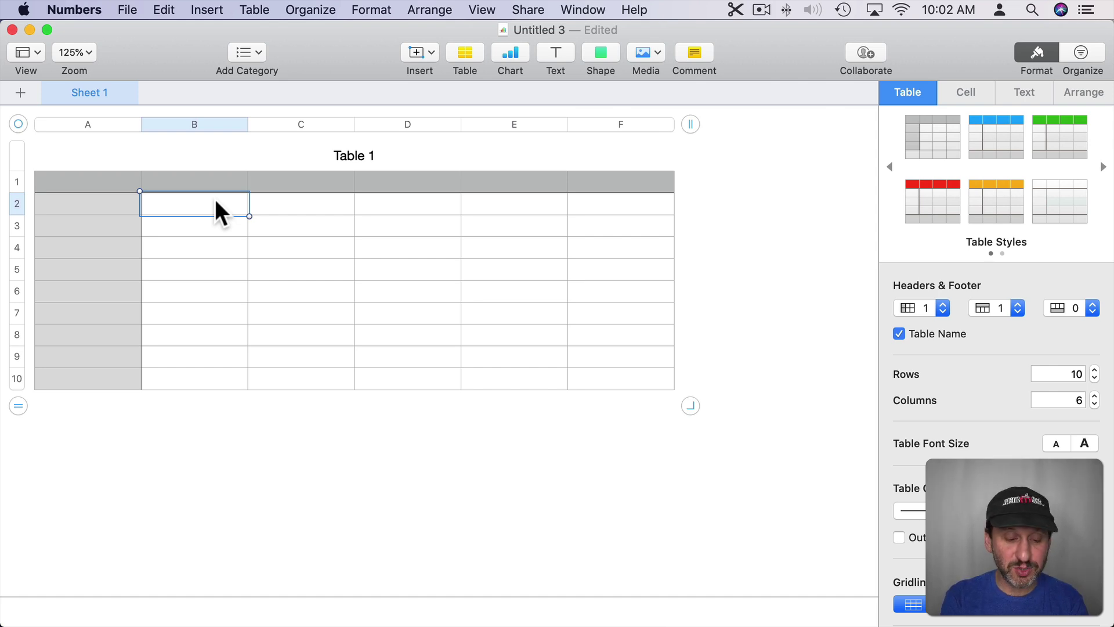
# Fill row 2 with the numbers 7 (B2), 56846 (C2) and 6.789 (D2).
pyautogui.write('7')
pyautogui.press('Return')
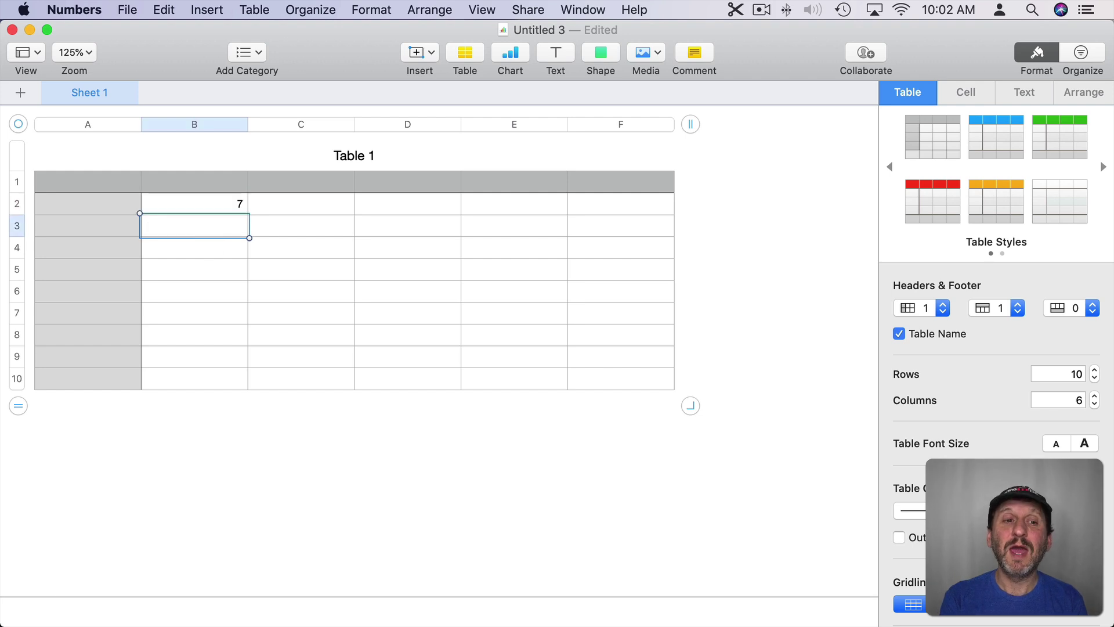
pyautogui.click(216, 203)
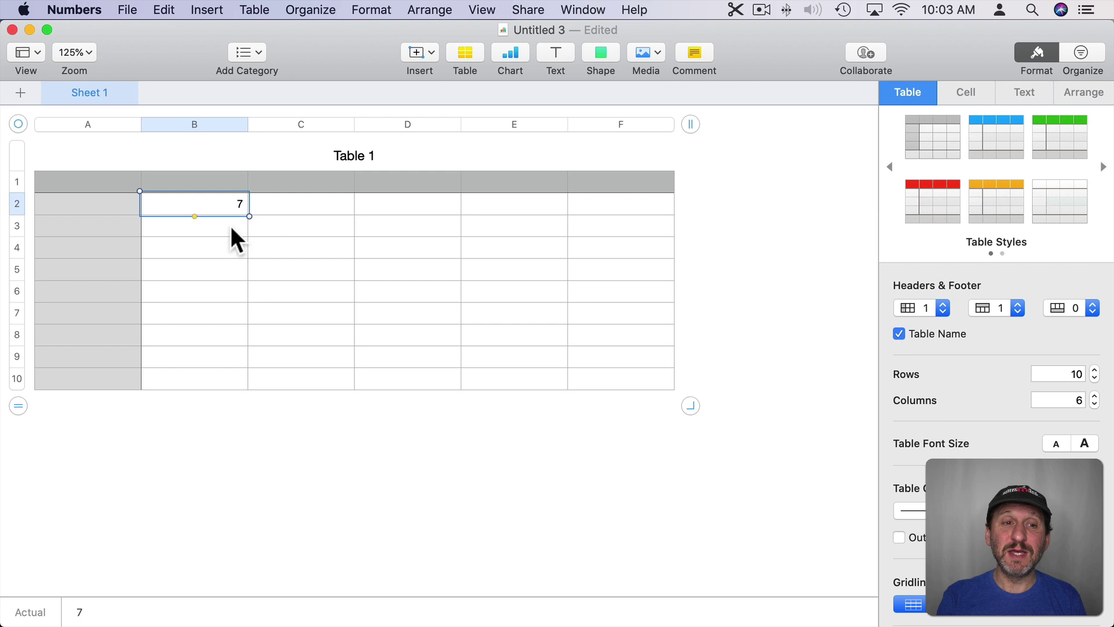
pyautogui.click(290, 204)
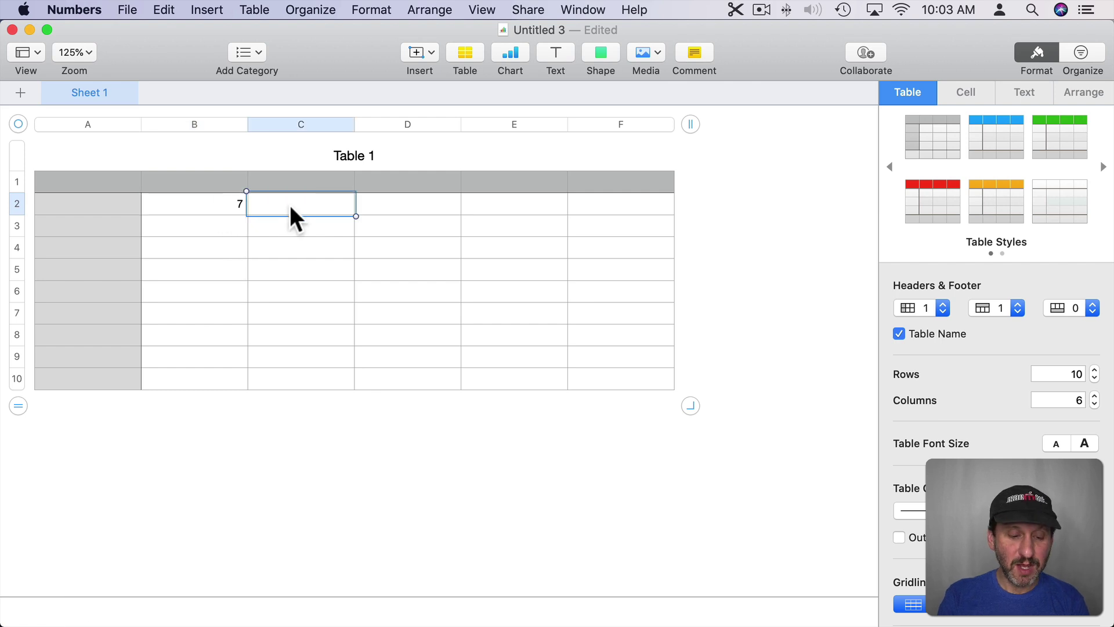
pyautogui.write('56846')
pyautogui.press('Return')
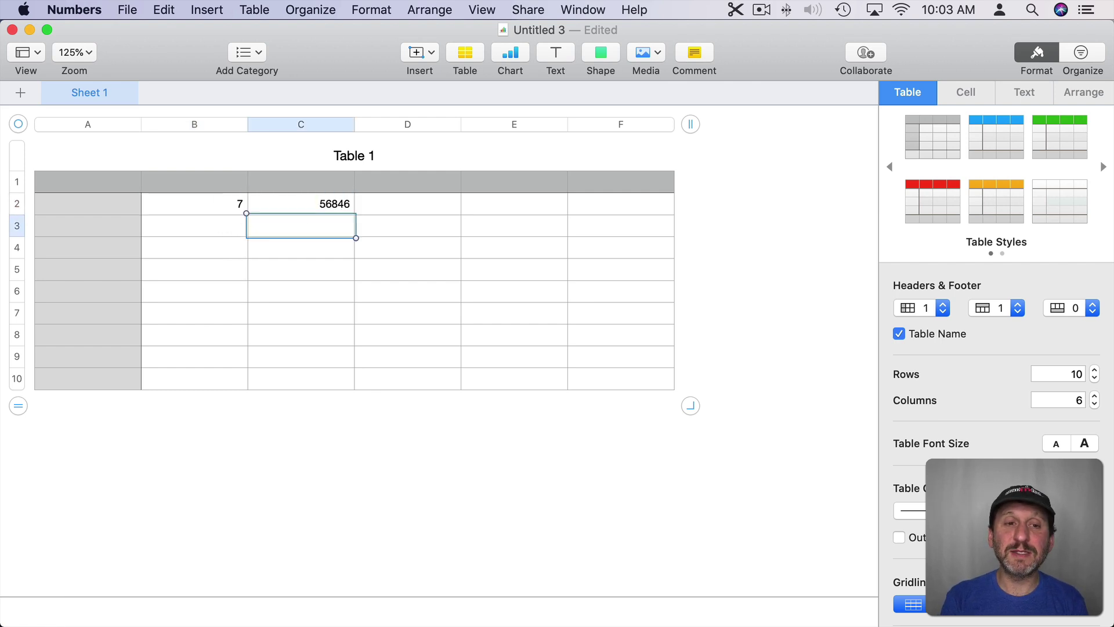
pyautogui.click(301, 204)
pyautogui.click(407, 204)
pyautogui.write('6.789')
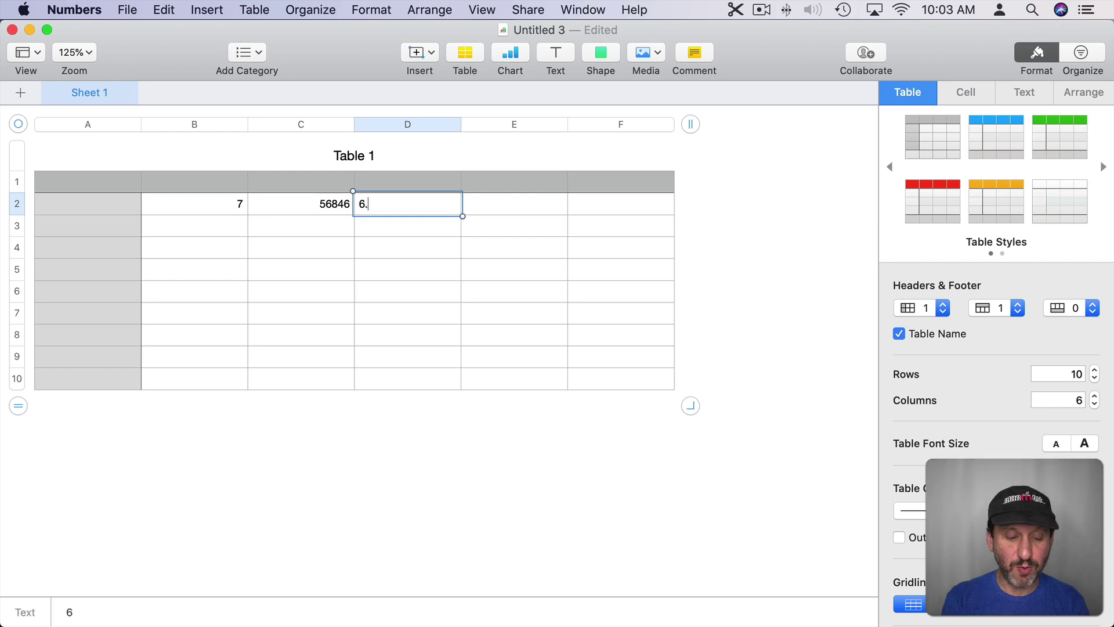
pyautogui.press('Return')
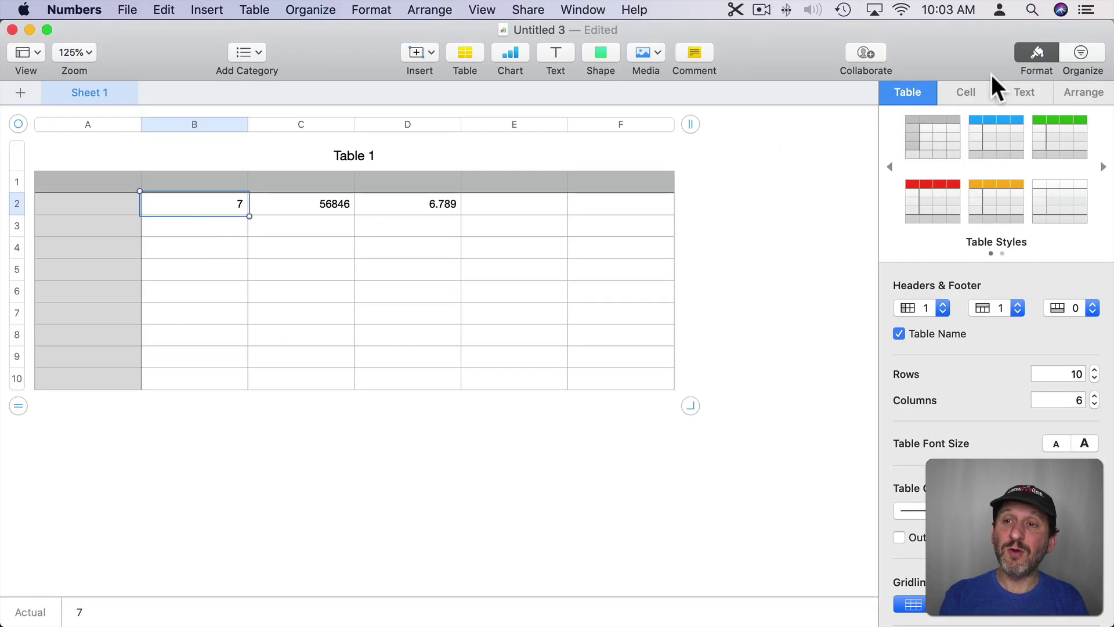
# Switch B2's data format through Number, Currency and then Percentage.
pyautogui.click(965, 99)
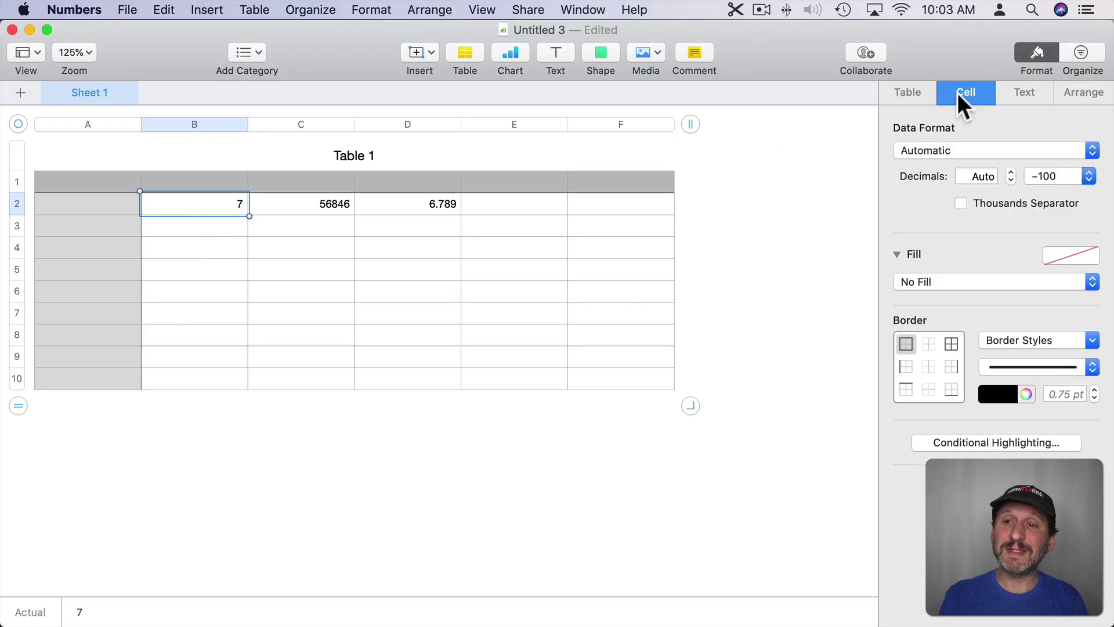
pyautogui.click(941, 148)
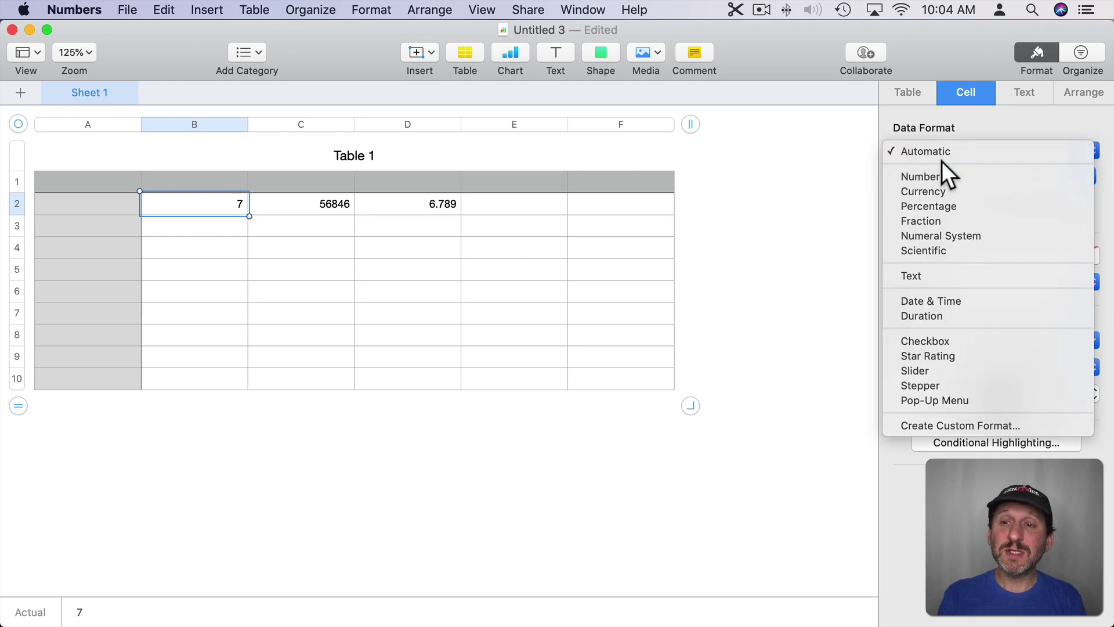
pyautogui.click(942, 173)
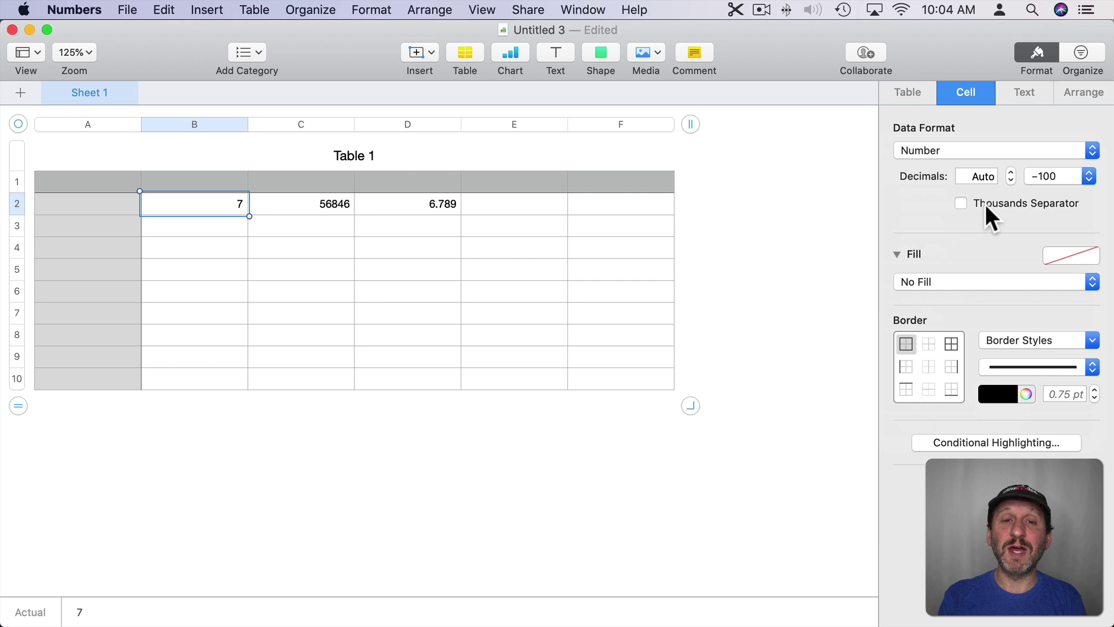
pyautogui.click(952, 151)
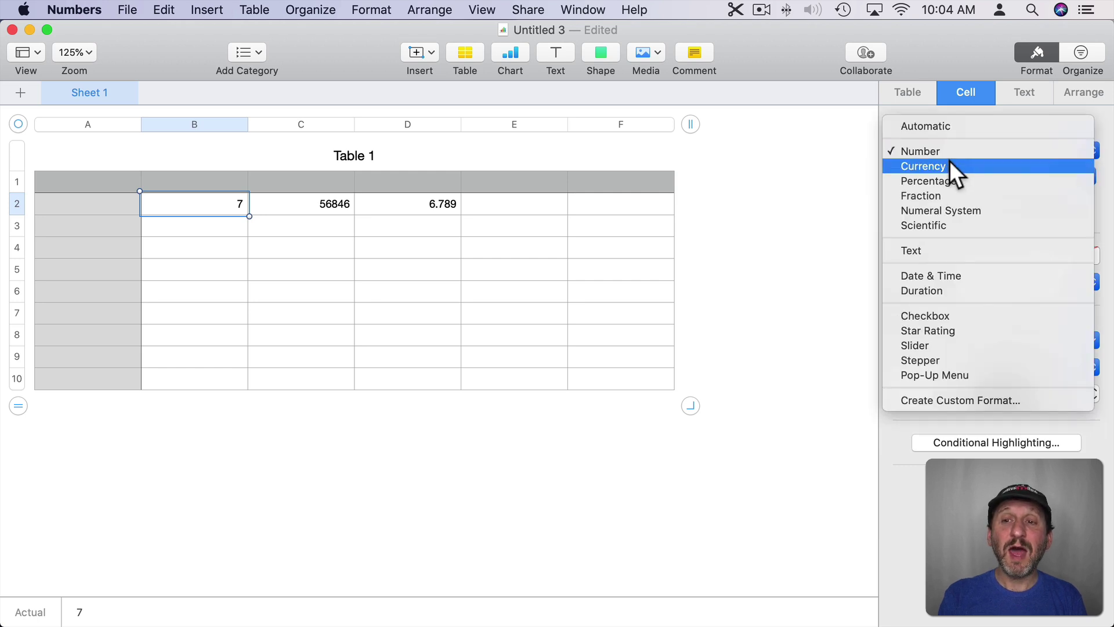
pyautogui.click(949, 166)
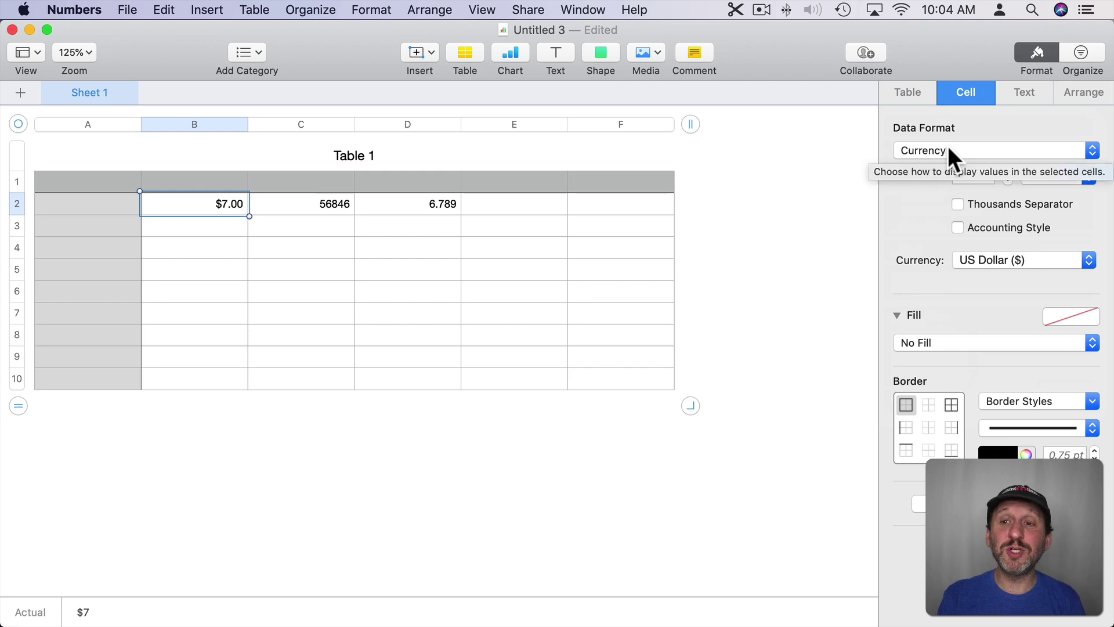
pyautogui.click(952, 157)
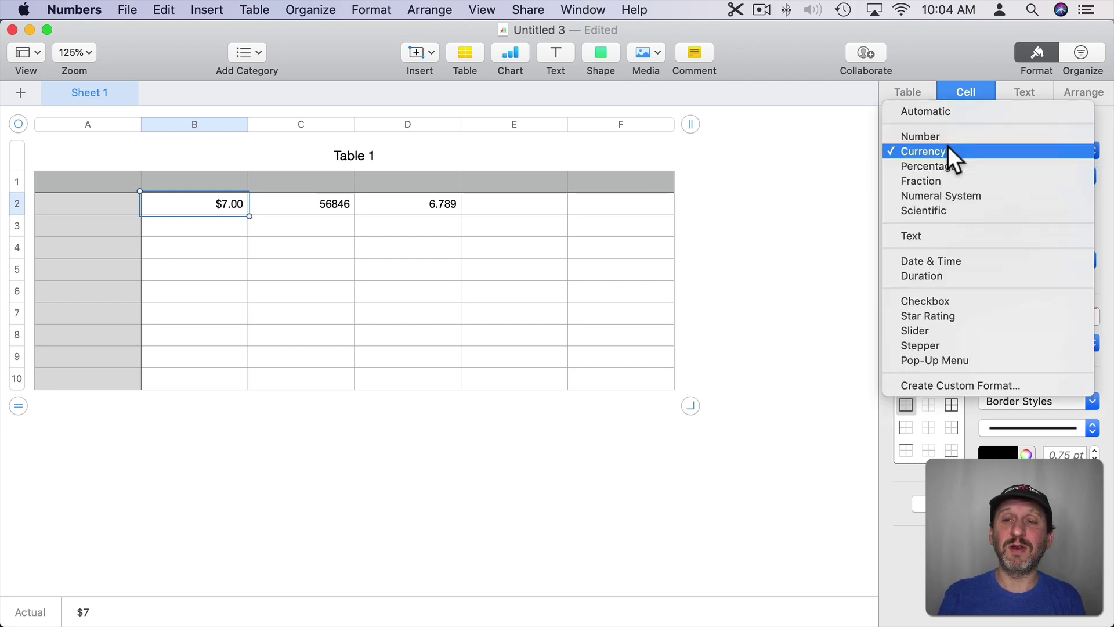
pyautogui.click(948, 167)
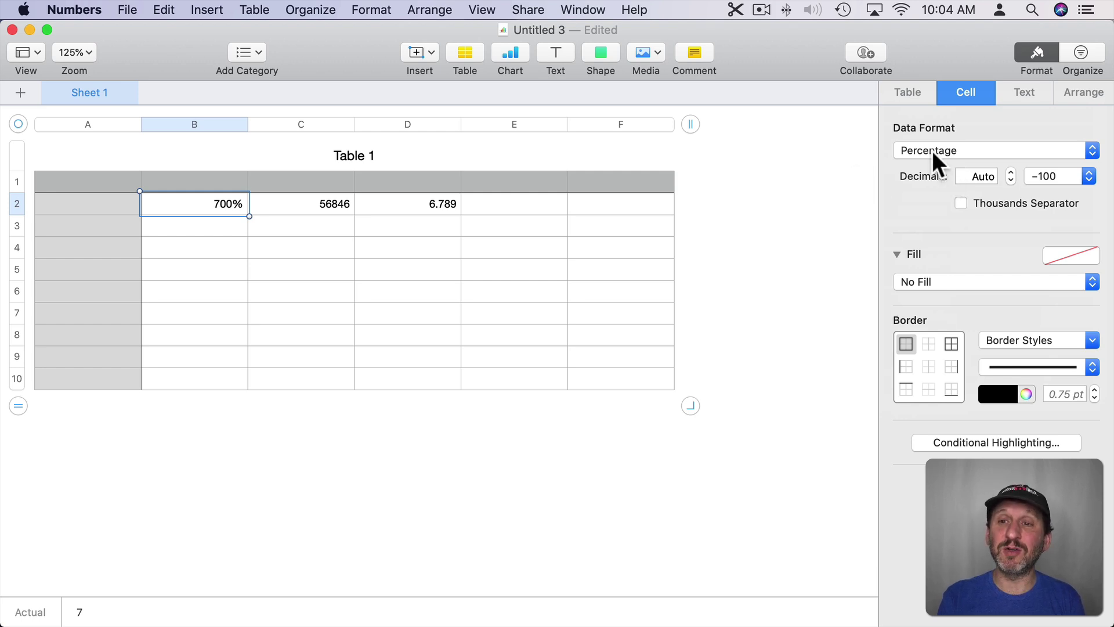
# Change B2 back to Currency, then to Fraction so it shows 7 again.
pyautogui.click(932, 151)
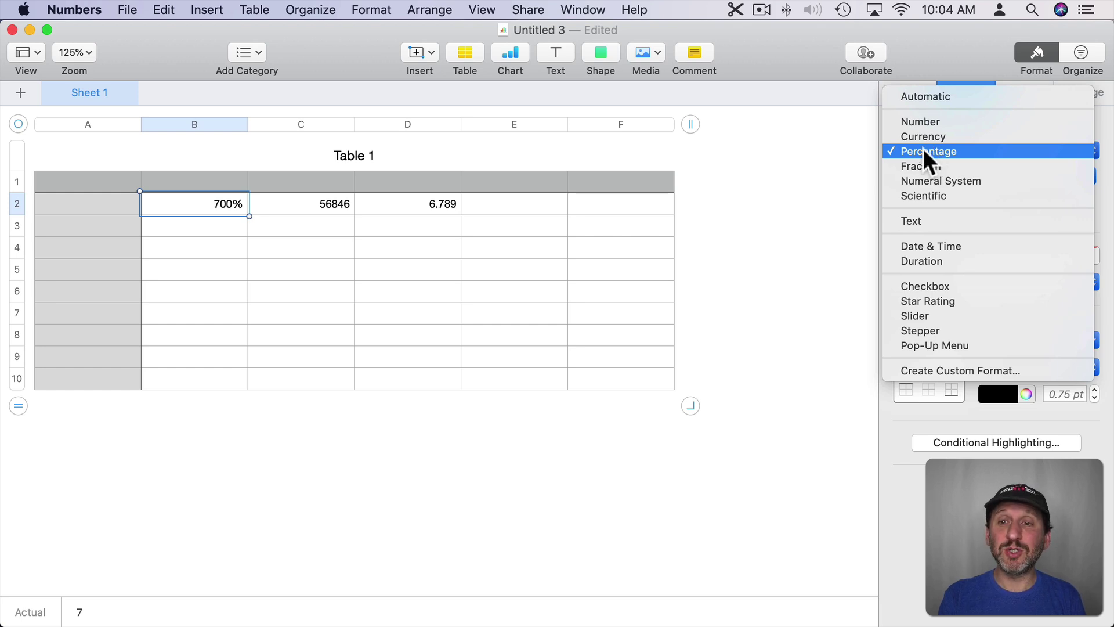
pyautogui.click(897, 152)
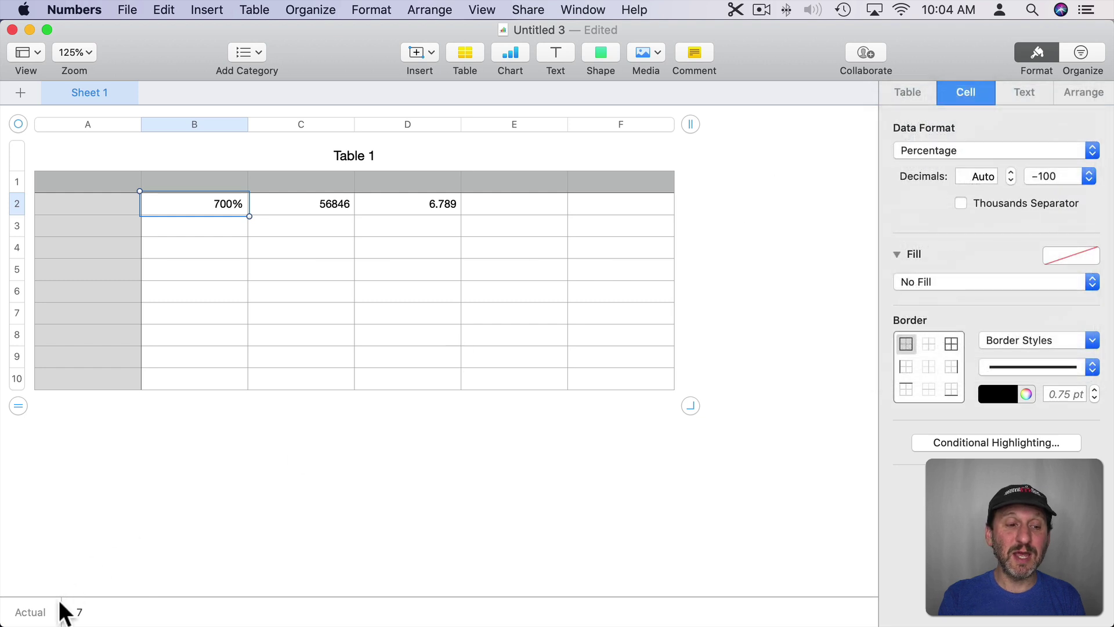
pyautogui.click(971, 151)
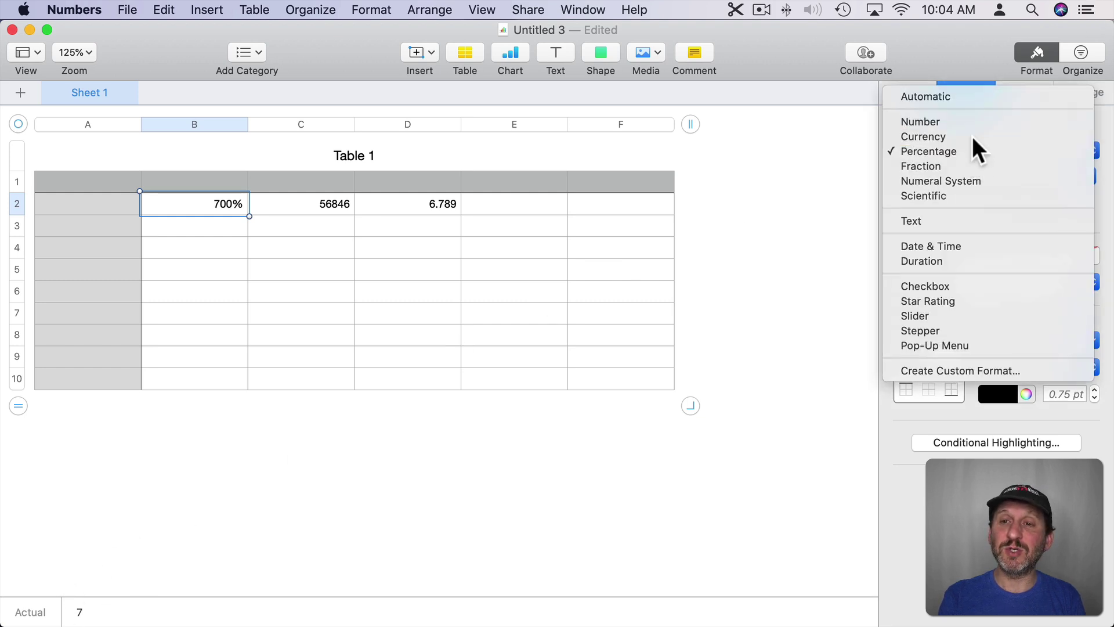
pyautogui.click(973, 136)
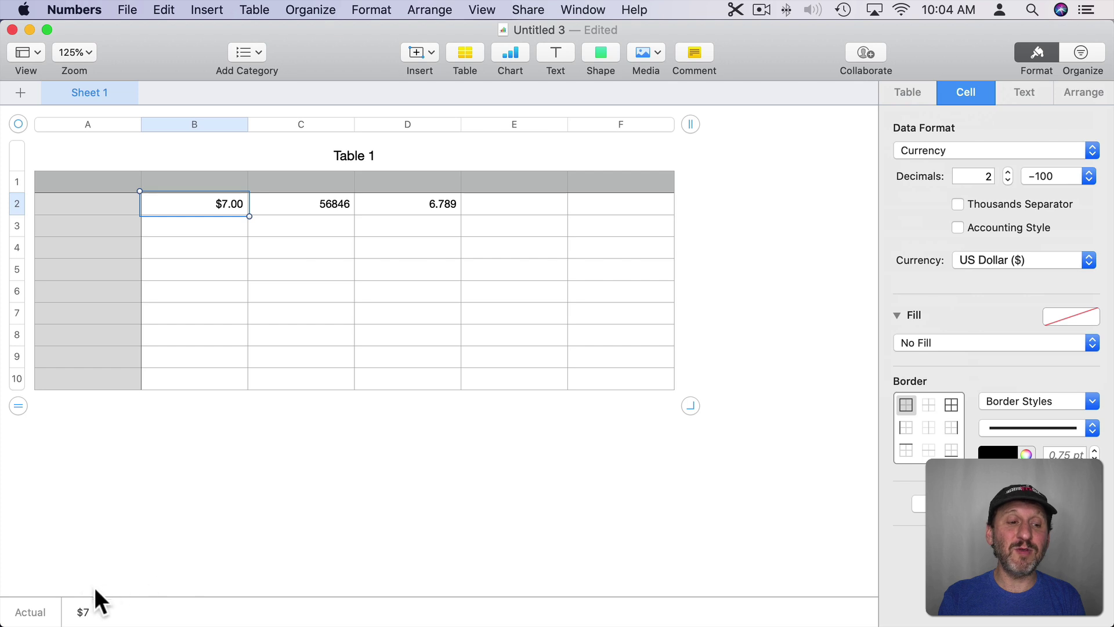
pyautogui.click(932, 148)
pyautogui.click(923, 180)
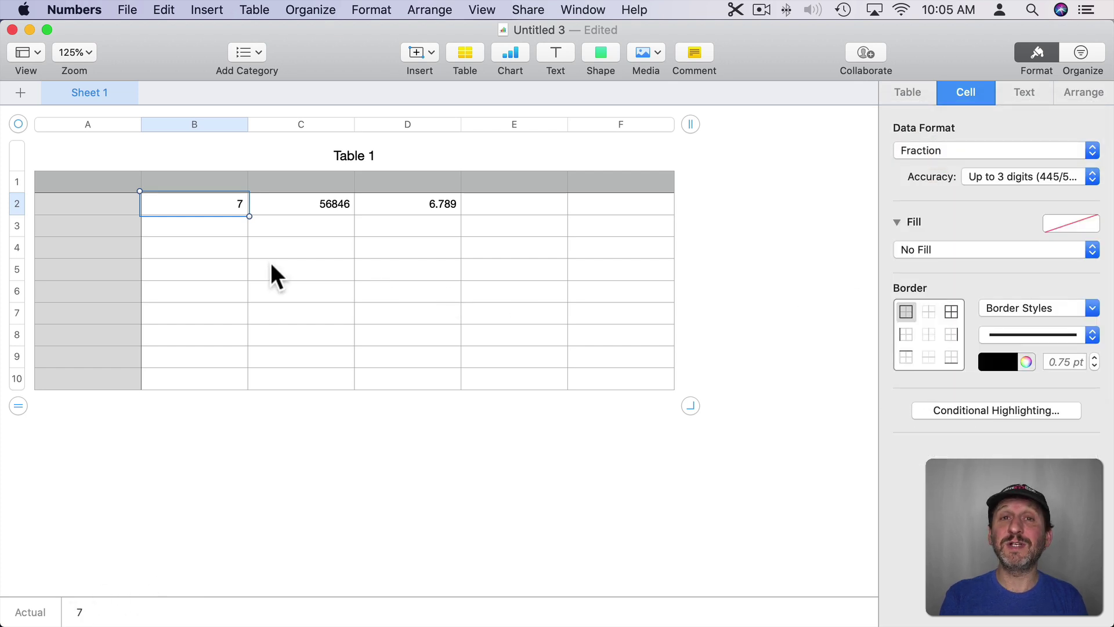
pyautogui.click(211, 225)
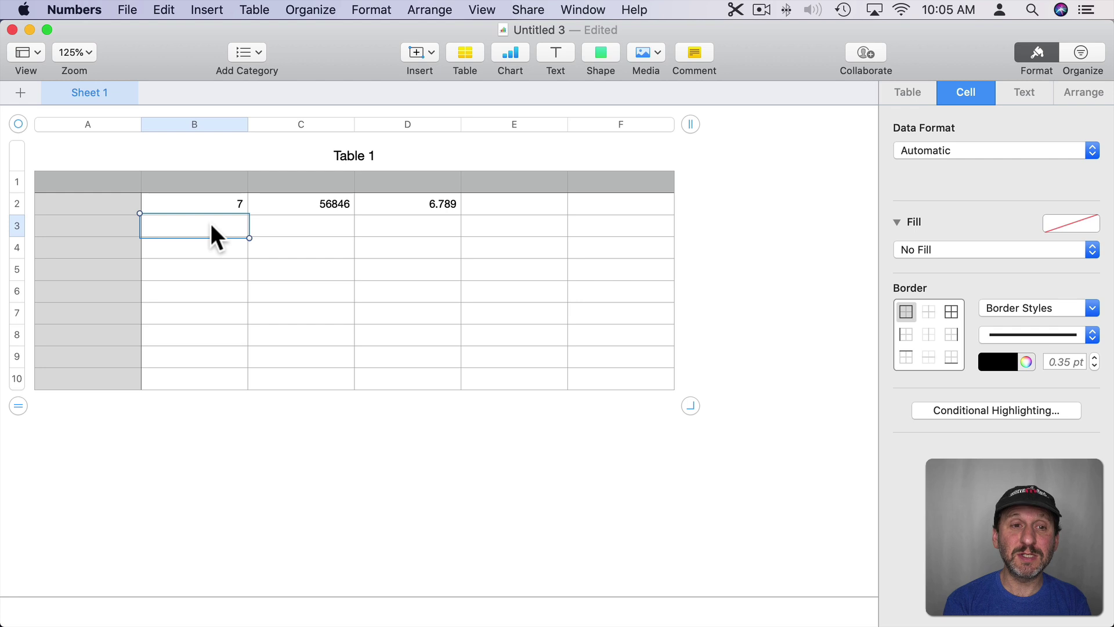
# Type the word 'Something' into B3 as a text value.
pyautogui.write('Something')
pyautogui.press('Return')
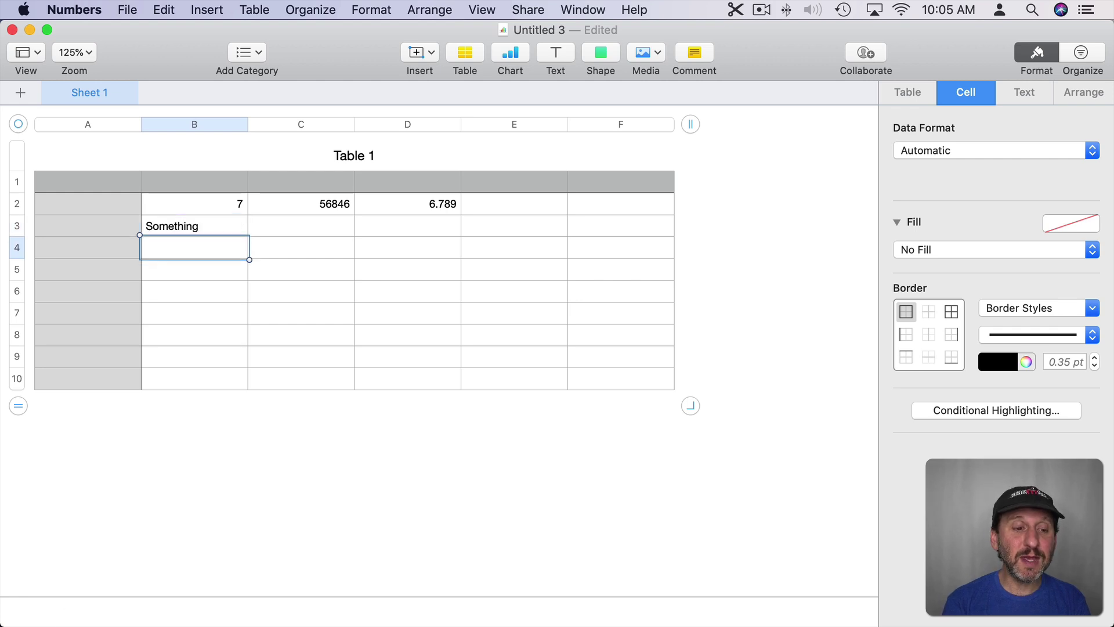
pyautogui.click(227, 227)
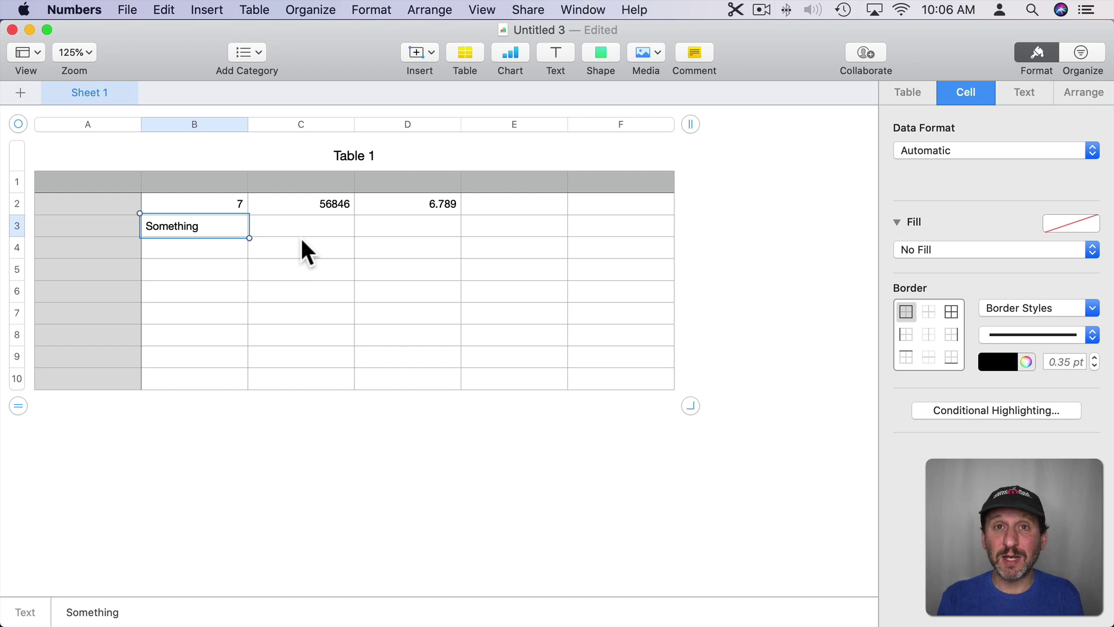
# Enter 5/30 in B4 so it is read as a date.
pyautogui.click(201, 251)
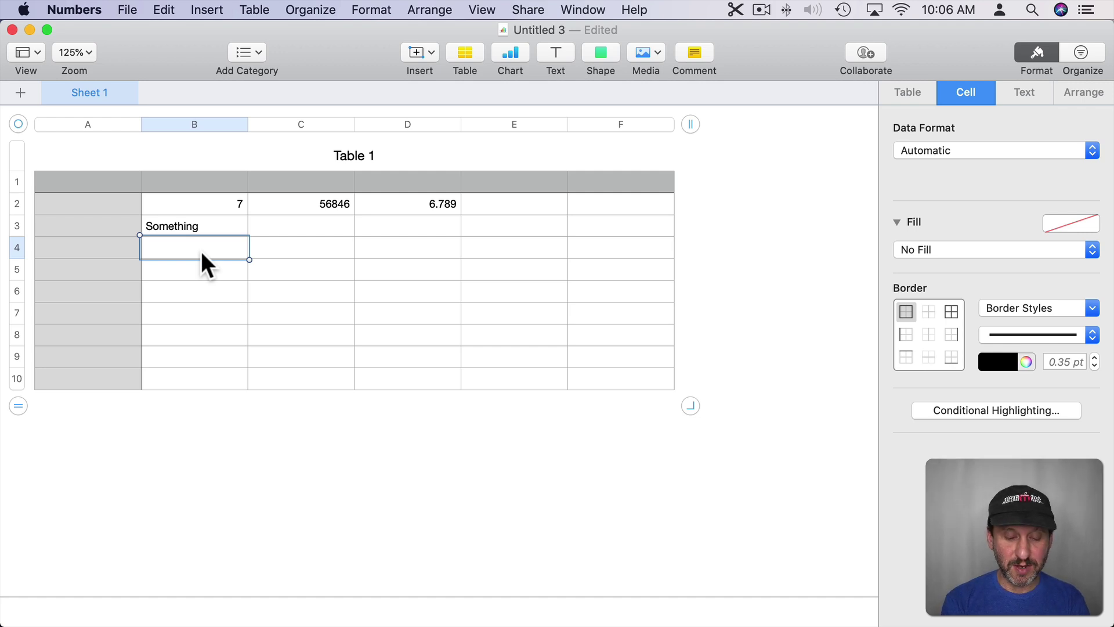
pyautogui.write('5/30')
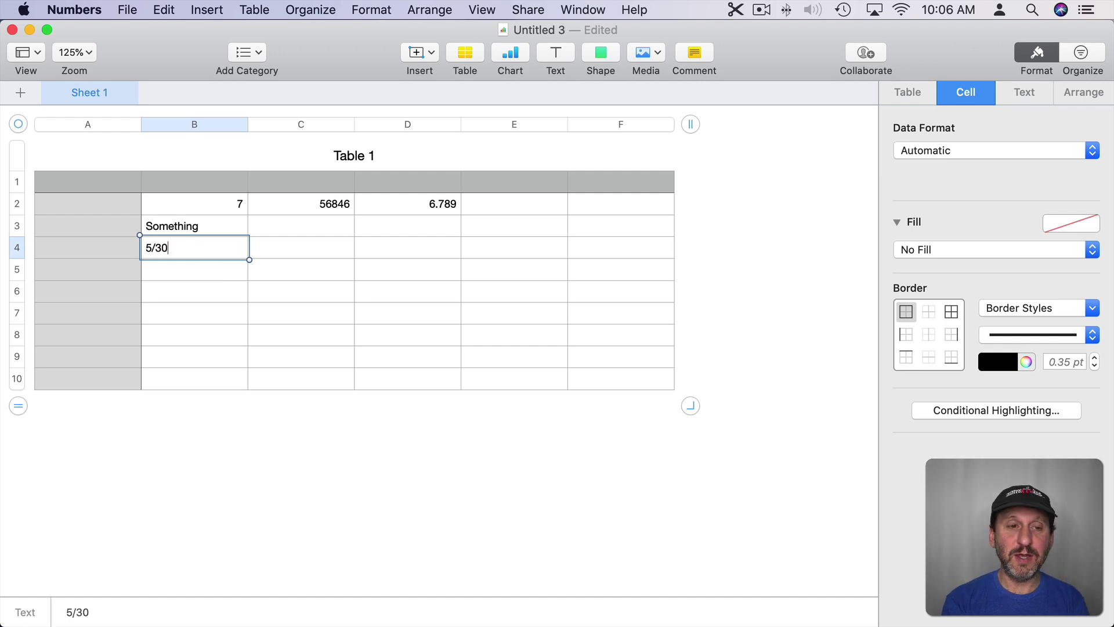
pyautogui.press('Return')
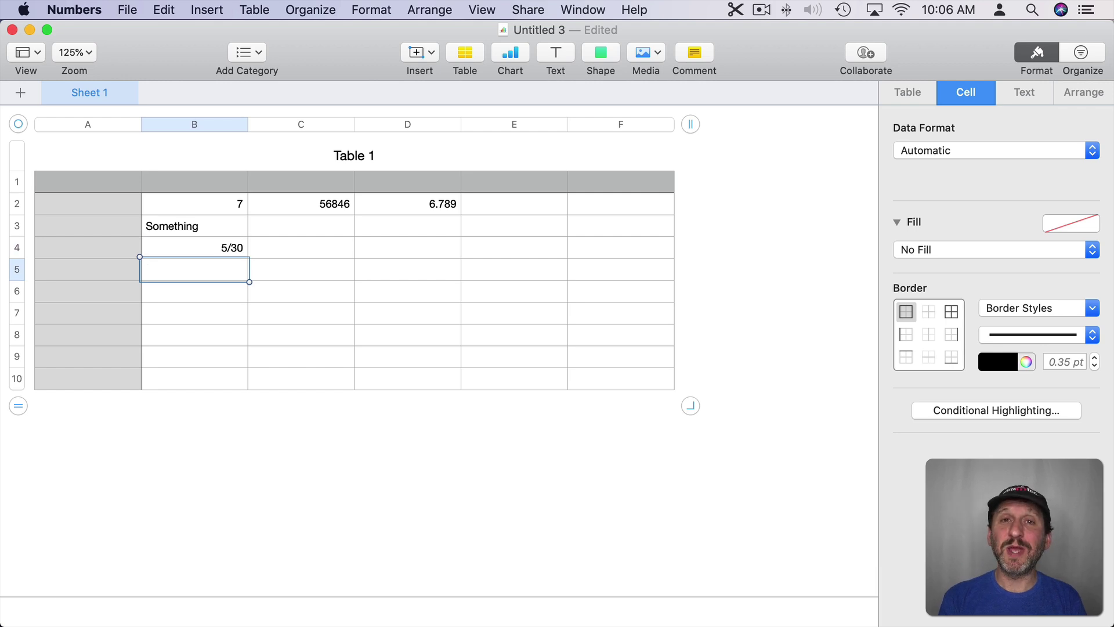
pyautogui.click(221, 249)
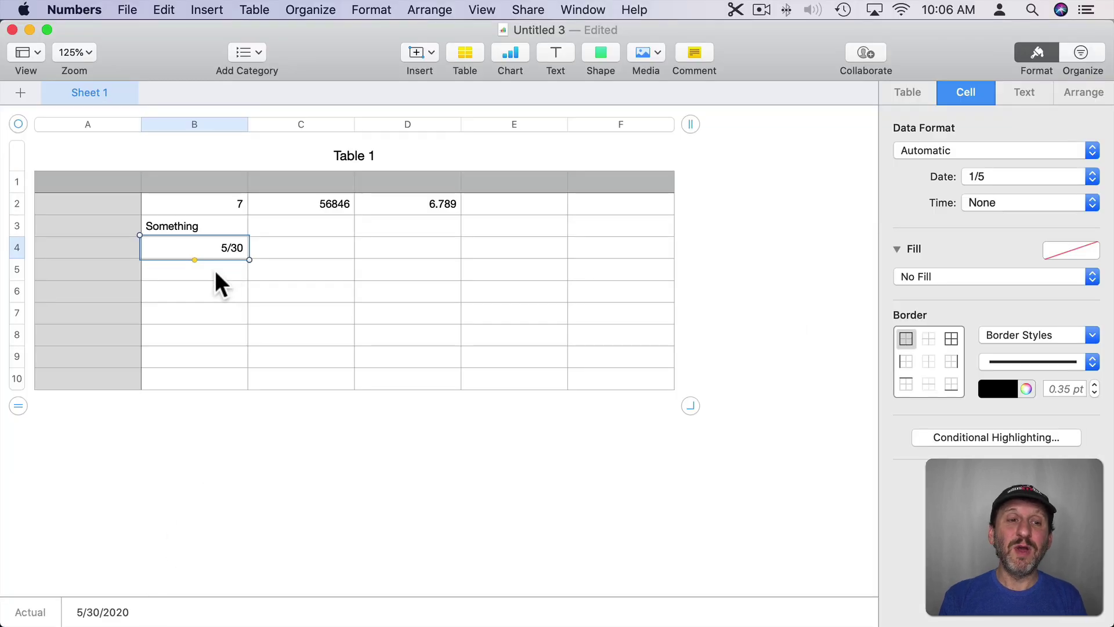
# Enter the date and time 5/30 5:00 in B5.
pyautogui.click(215, 273)
pyautogui.write('5')
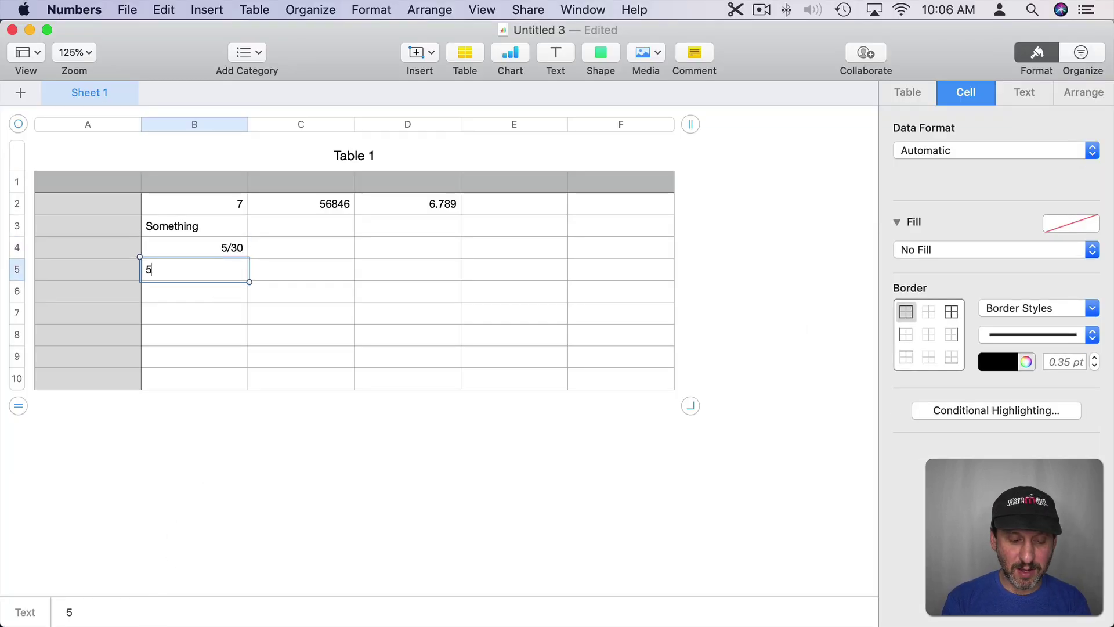
pyautogui.write('/30 5:00')
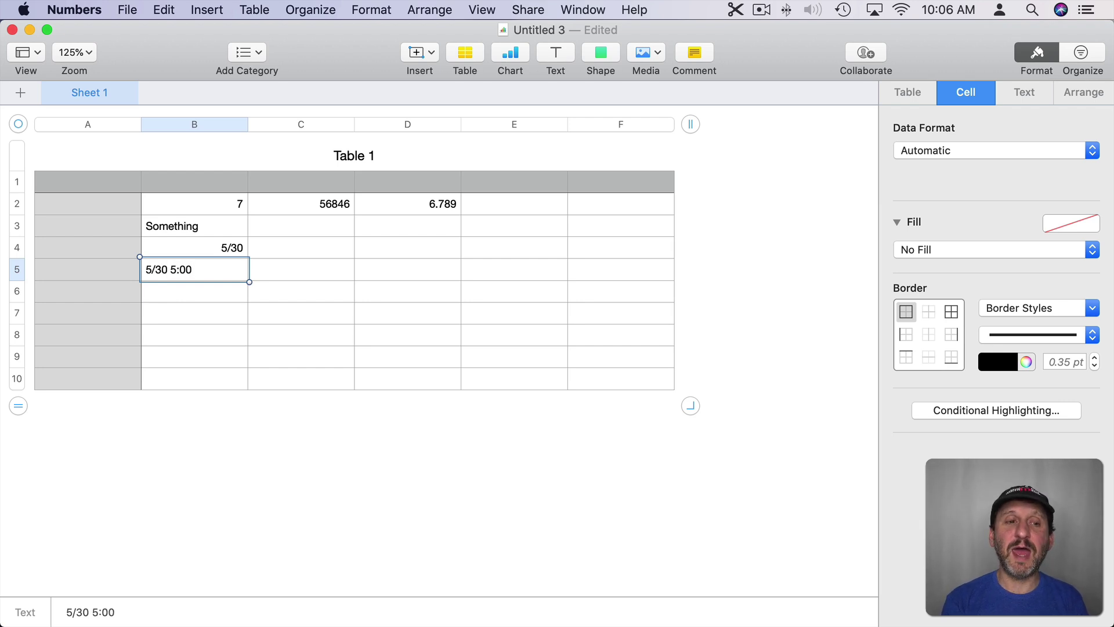
pyautogui.press('Return')
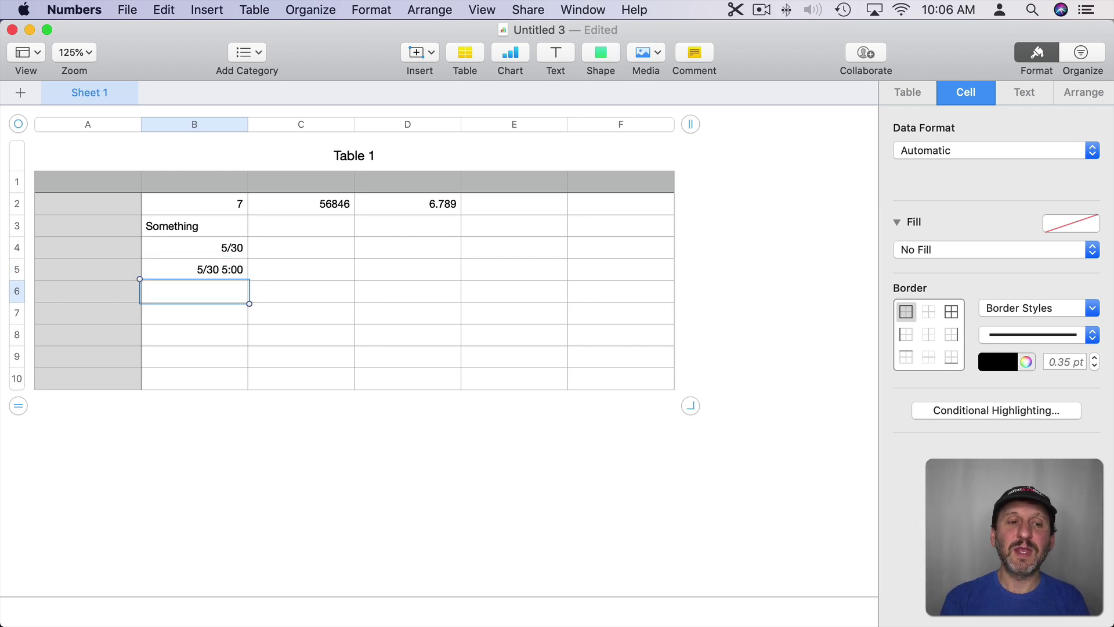
pyautogui.click(223, 264)
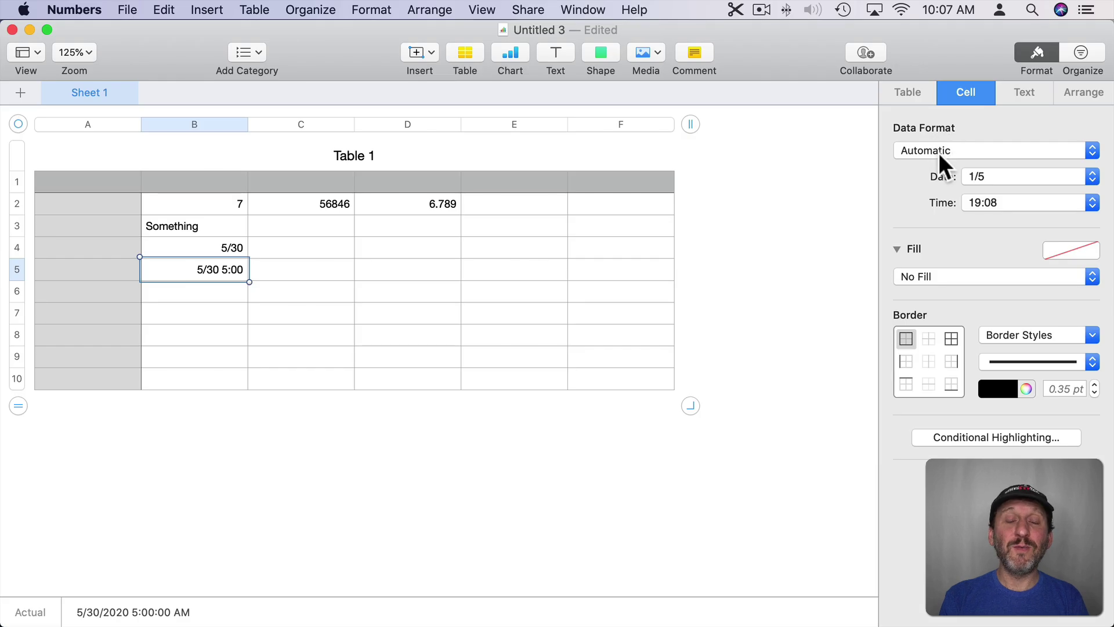
# Format B5 as Date & Time with the 1/5 date style and Time set to None.
pyautogui.click(940, 151)
pyautogui.click(941, 303)
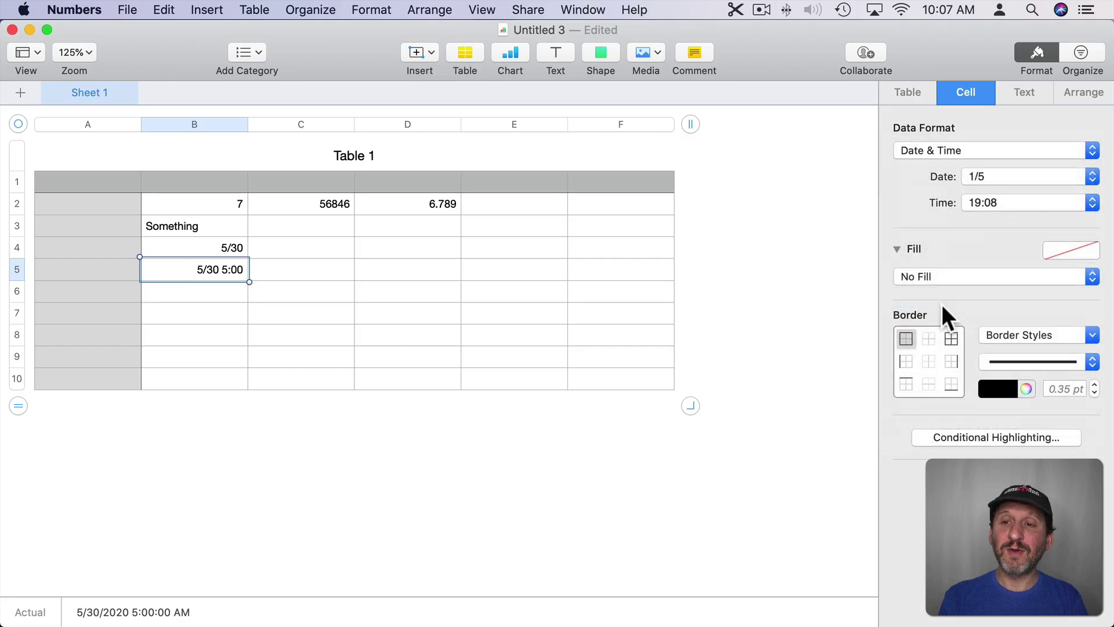
pyautogui.click(989, 176)
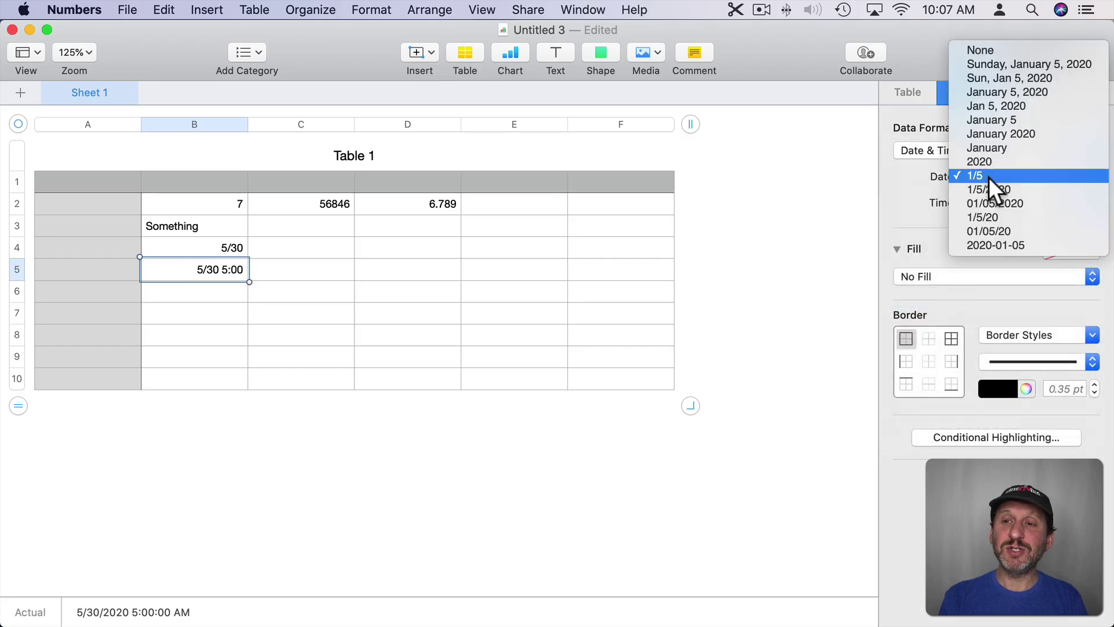
pyautogui.click(903, 168)
pyautogui.click(982, 208)
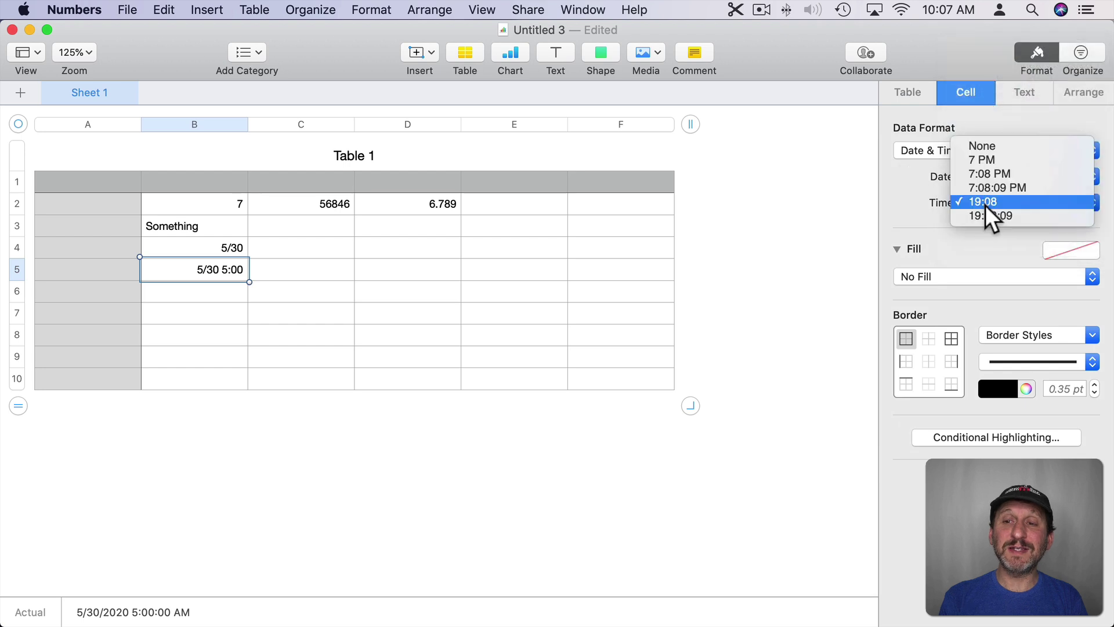
pyautogui.click(991, 145)
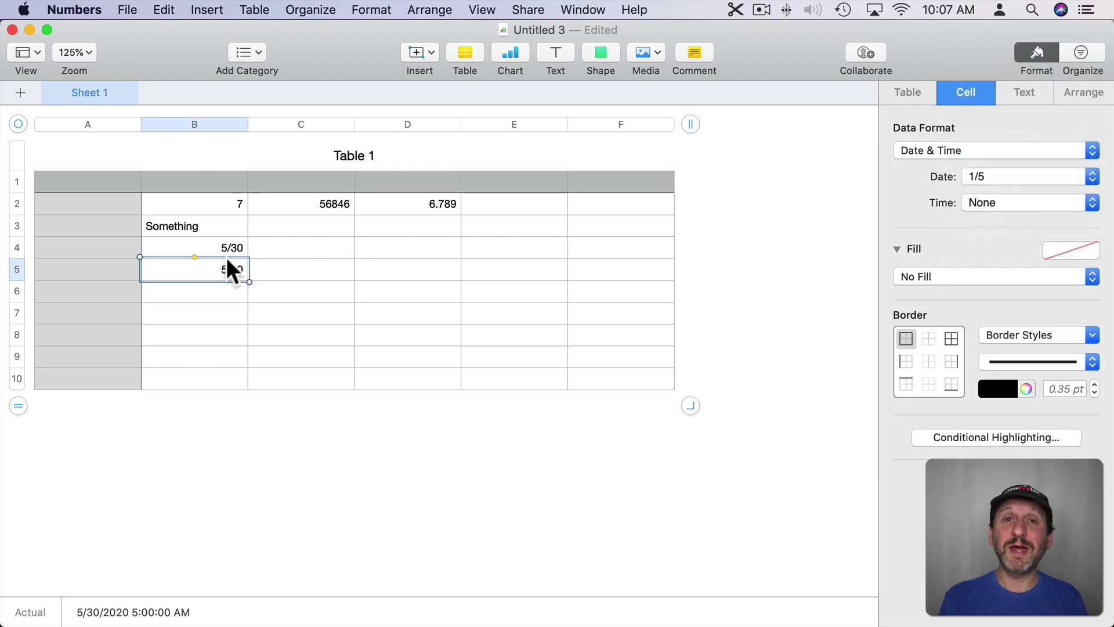
pyautogui.click(228, 289)
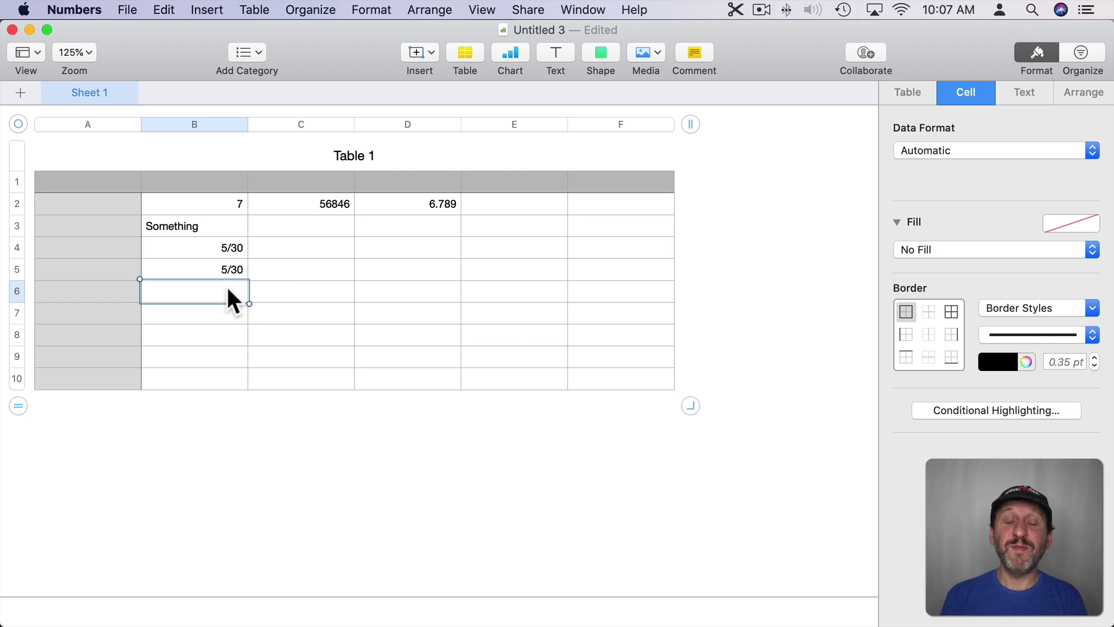
# Type '5 minutes' into B6 to create a 5m duration.
pyautogui.write('5 min')
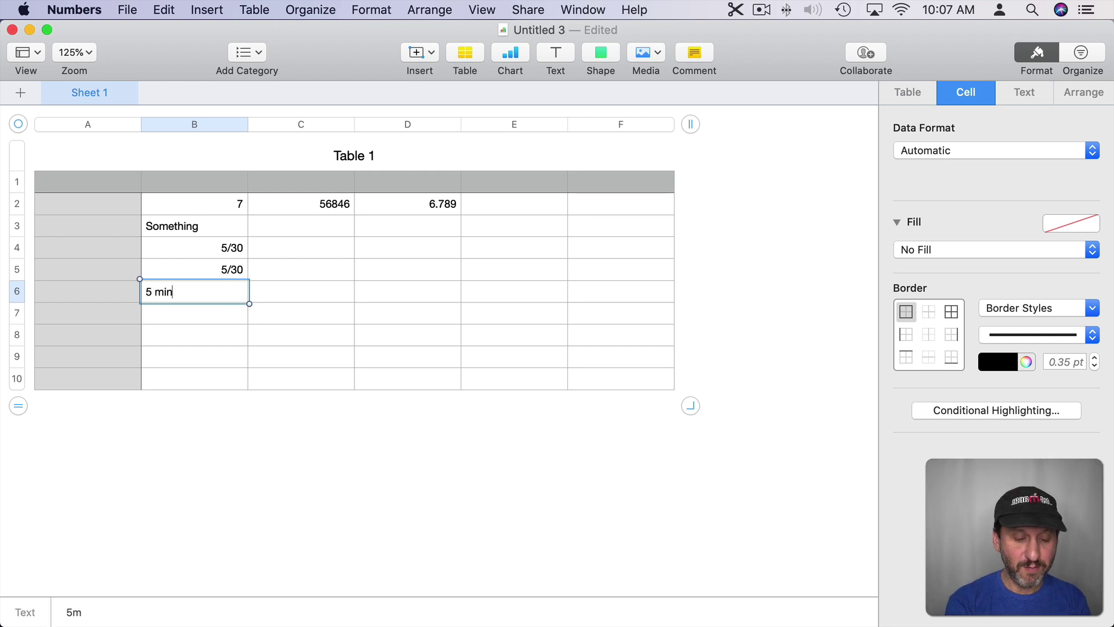
pyautogui.write('utes')
pyautogui.press('Return')
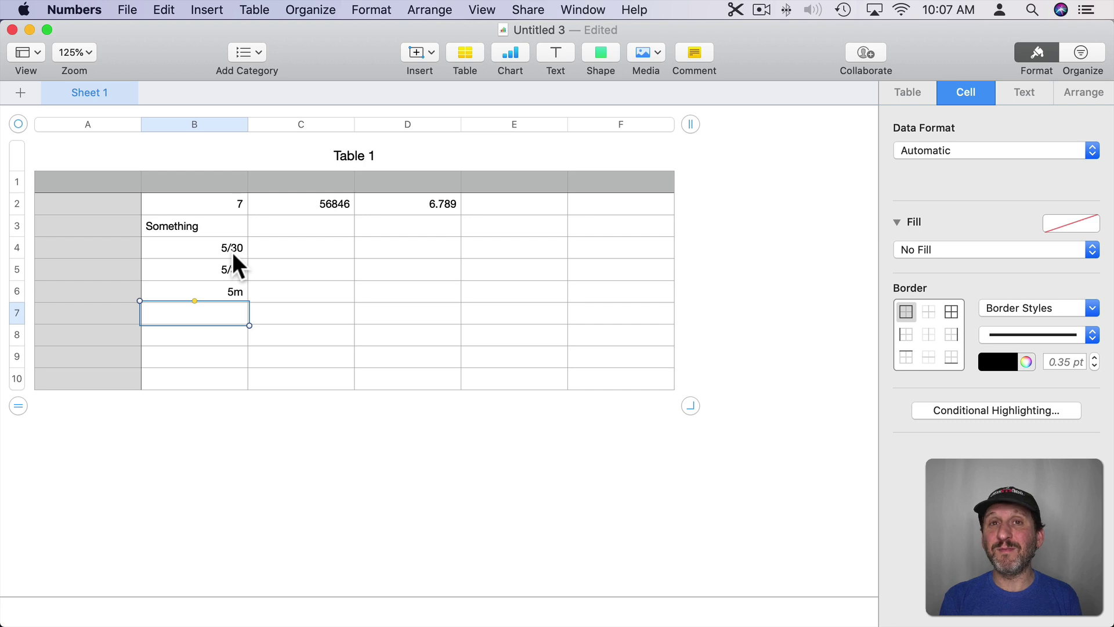
# Set B6 to Duration format, try custom units weeks through milliseconds, then revert to Automatic Units.
pyautogui.click(223, 292)
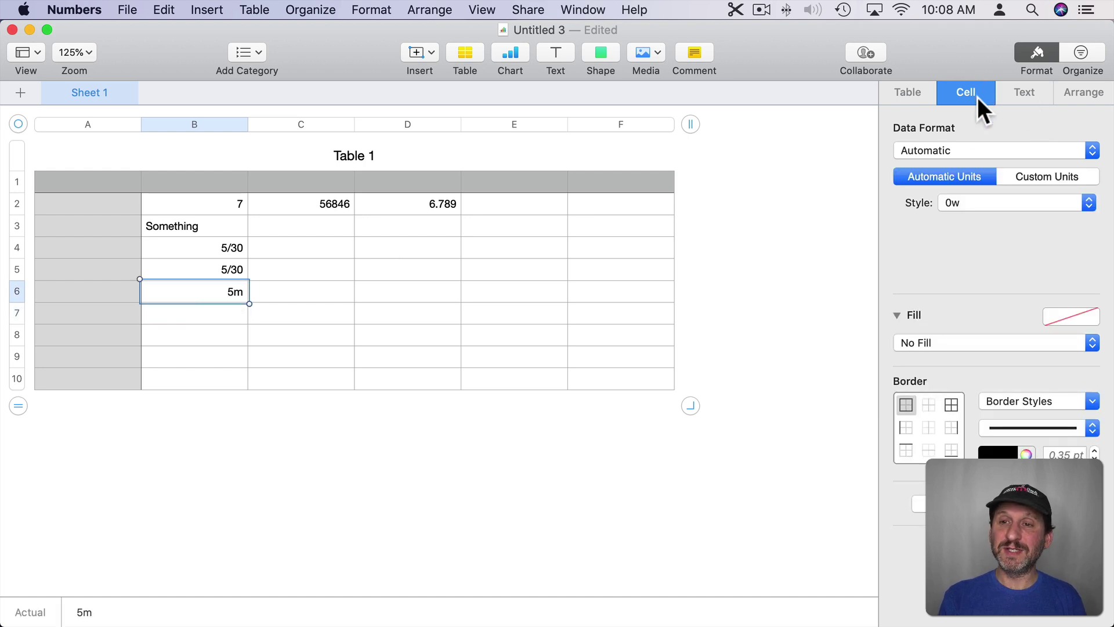
pyautogui.click(947, 151)
pyautogui.click(934, 316)
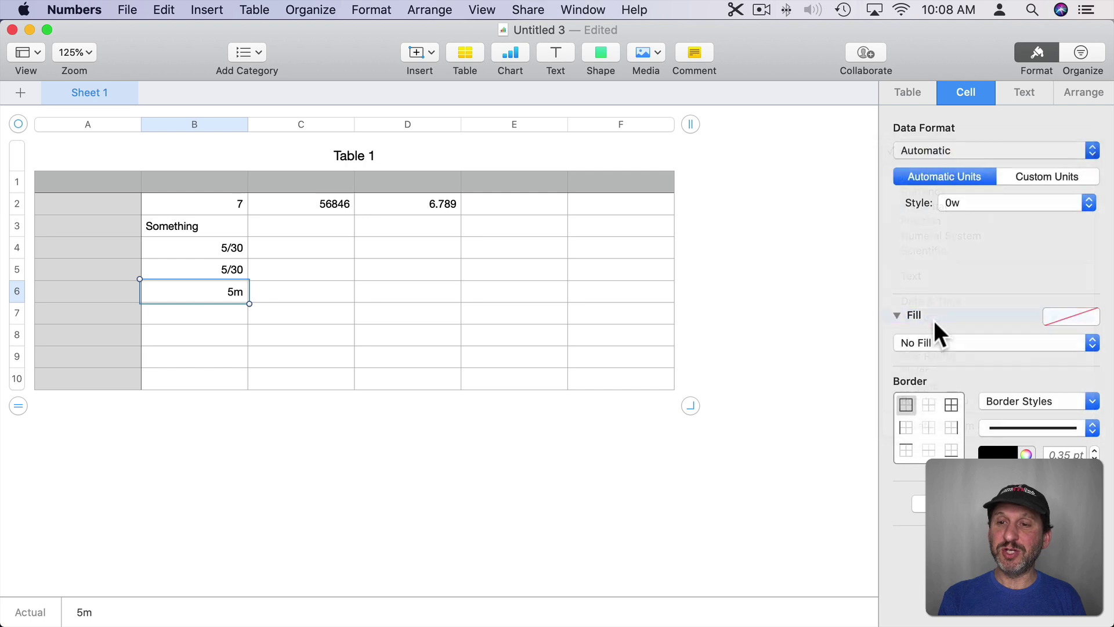
pyautogui.click(1017, 184)
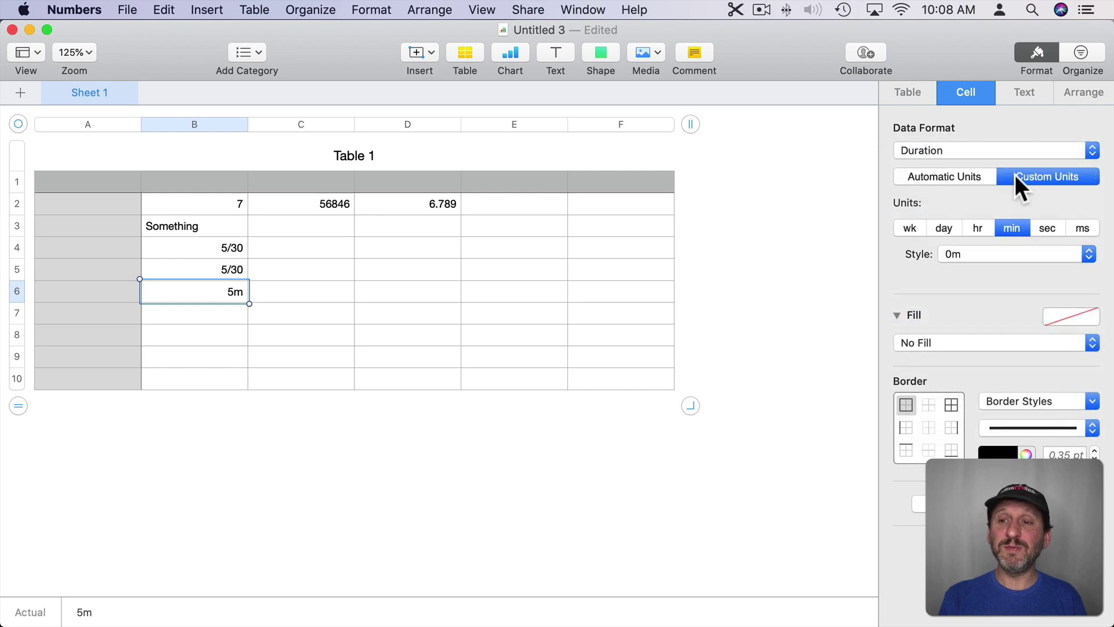
pyautogui.click(907, 228)
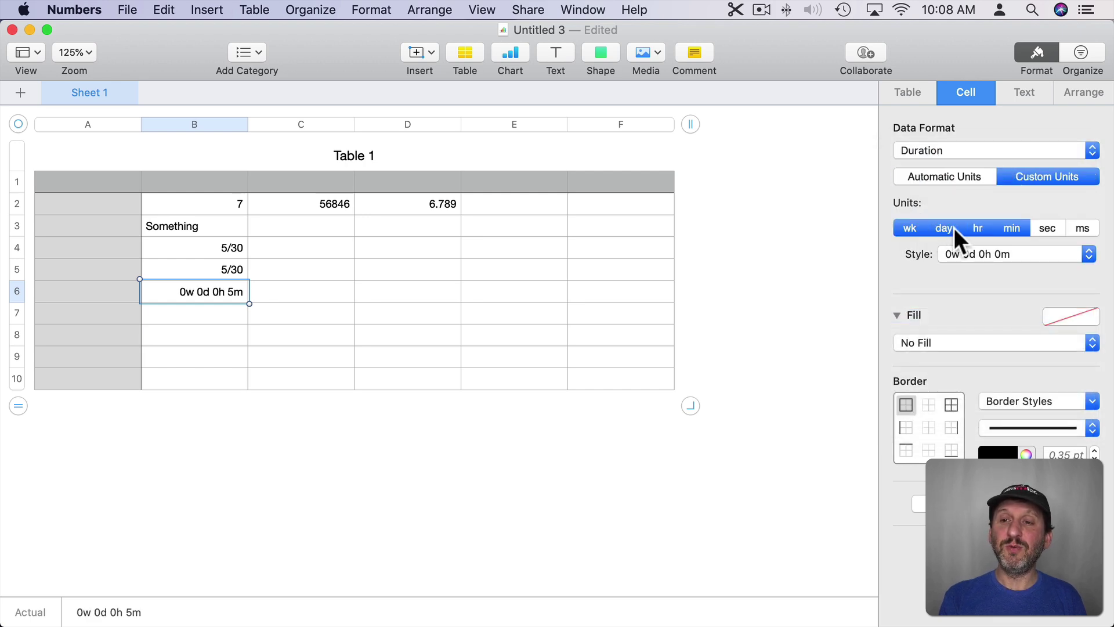
pyautogui.click(1044, 228)
pyautogui.click(1074, 228)
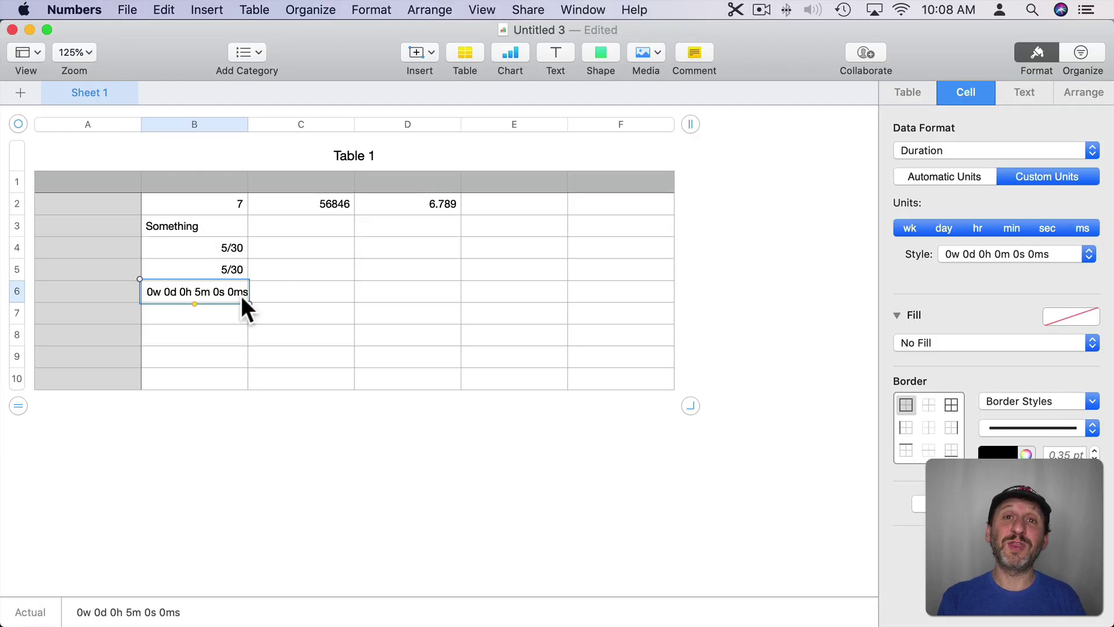
pyautogui.click(912, 179)
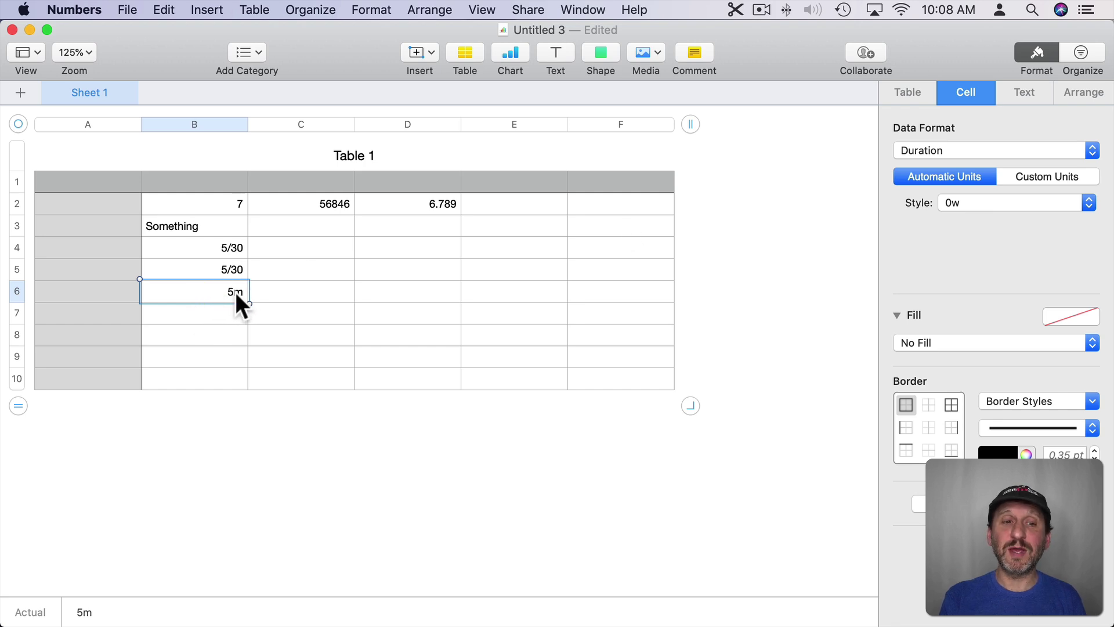
# Type 5.2d into B7, which displays as 5d 4h 48m.
pyautogui.click(216, 311)
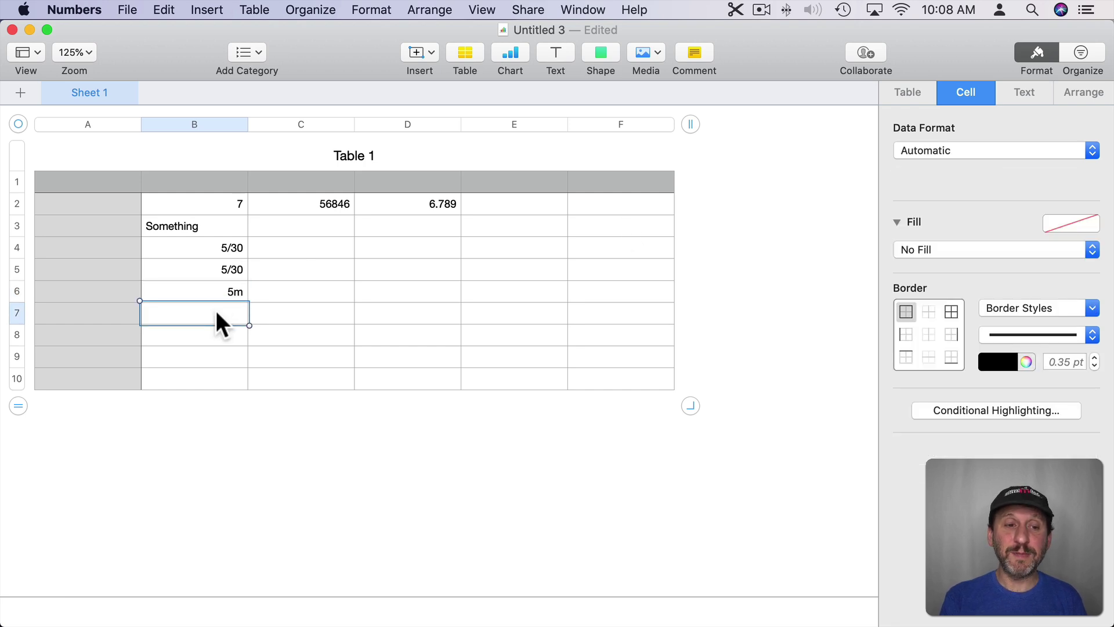
pyautogui.write('5.2d')
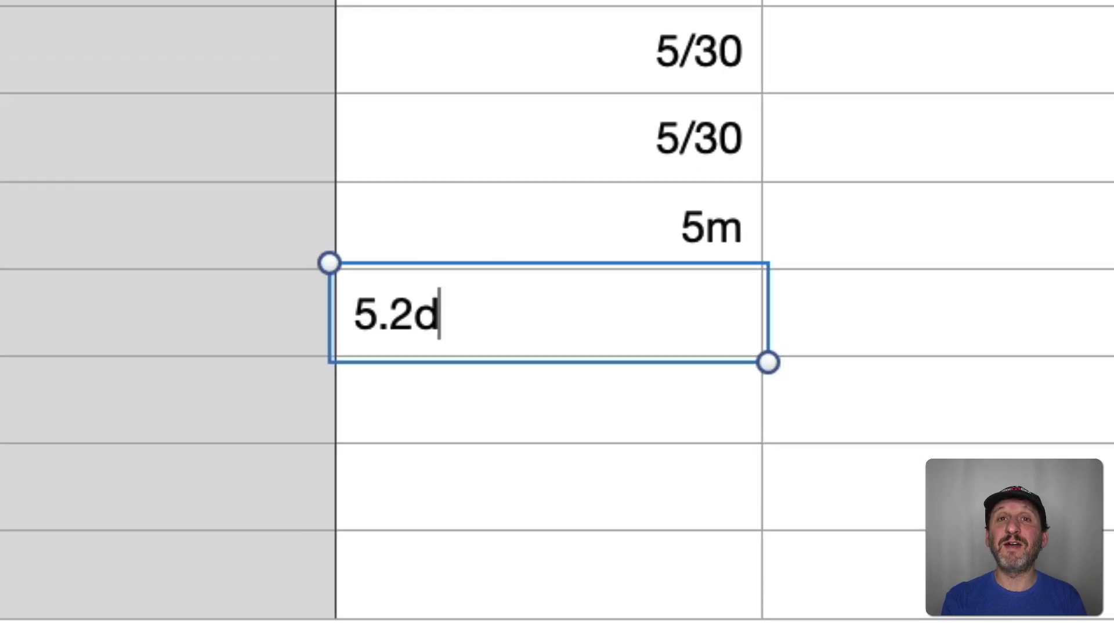
pyautogui.press('Return')
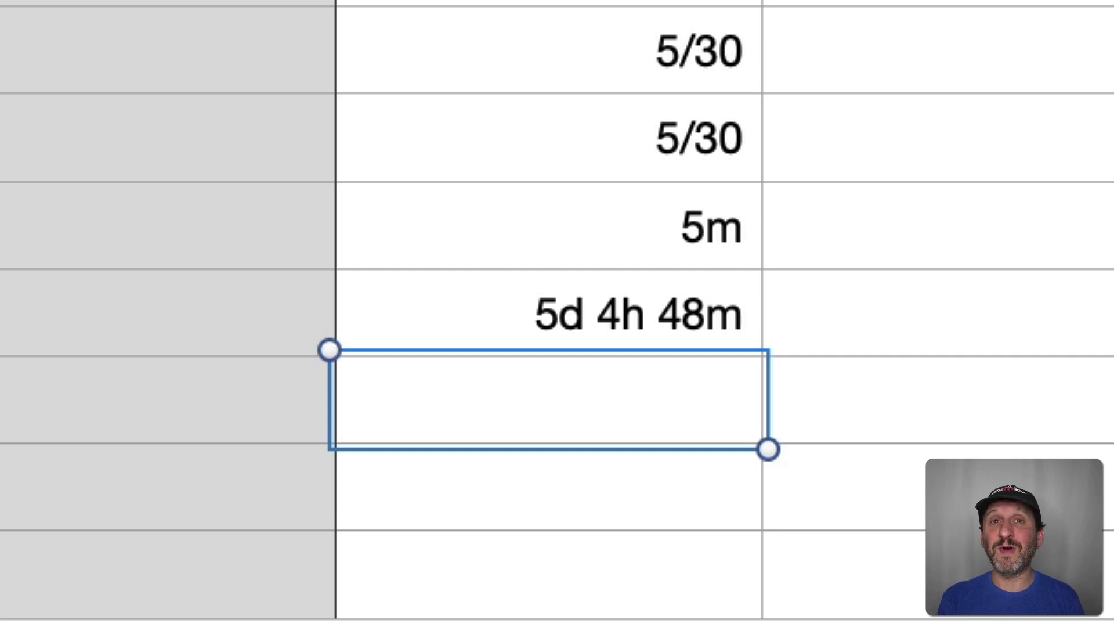
pyautogui.click(663, 313)
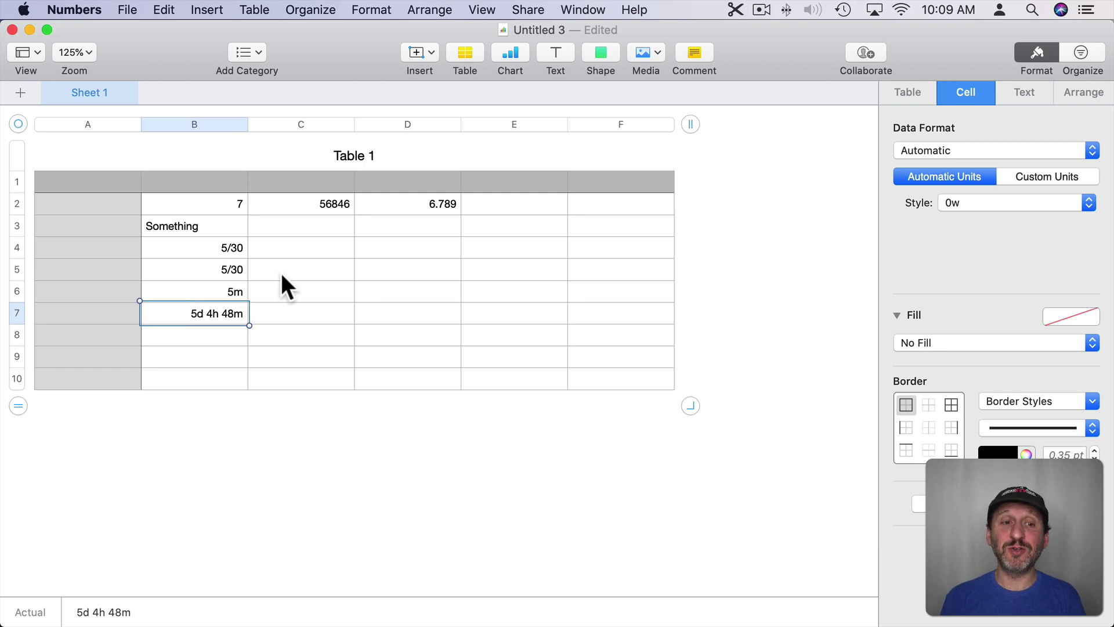
# Enter the formula B4+"5d" in C4 to add five days to B4's date.
pyautogui.click(186, 248)
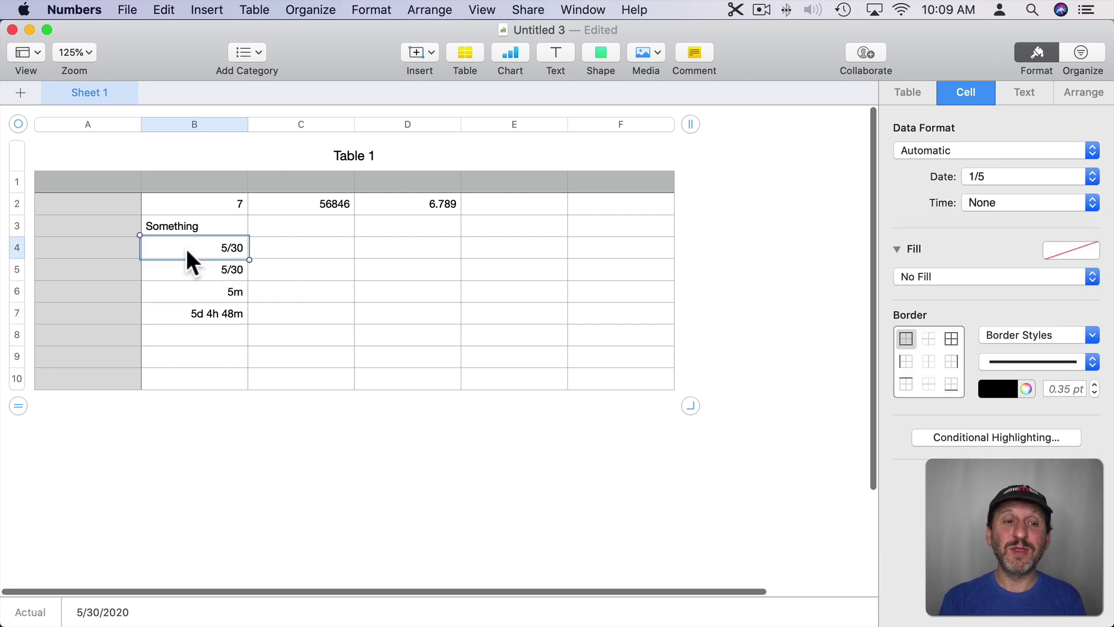
pyautogui.click(291, 250)
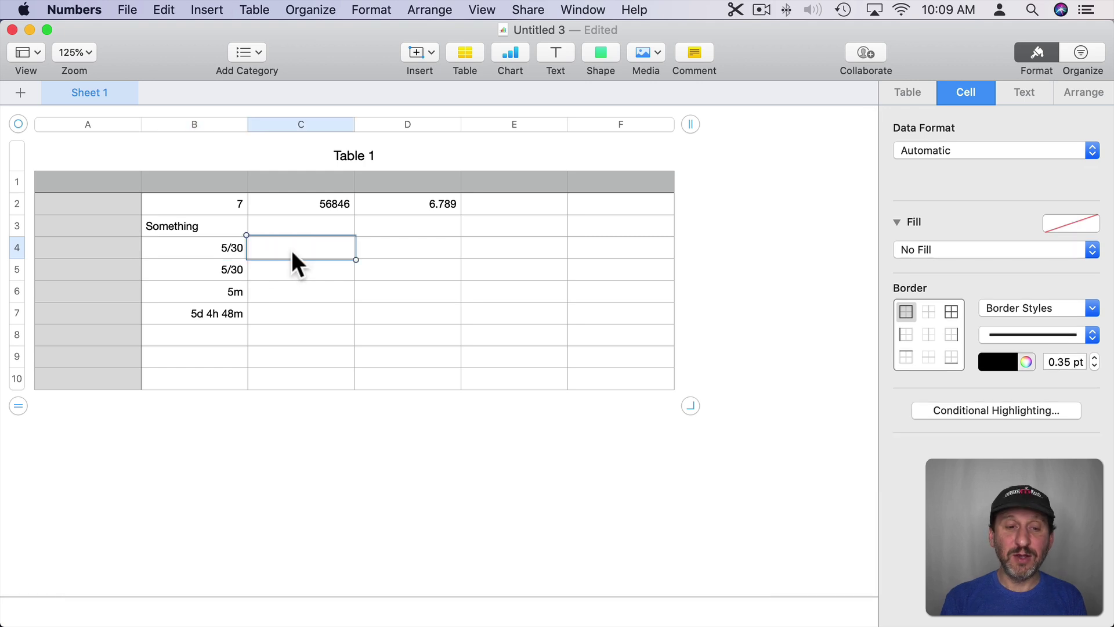
pyautogui.press('=')
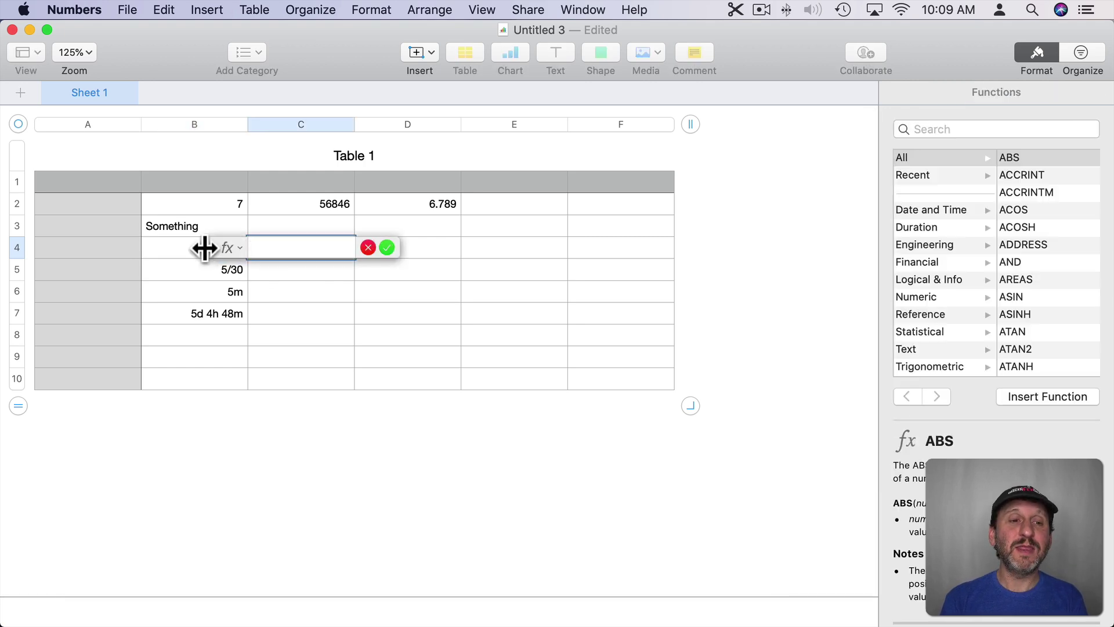
pyautogui.click(187, 247)
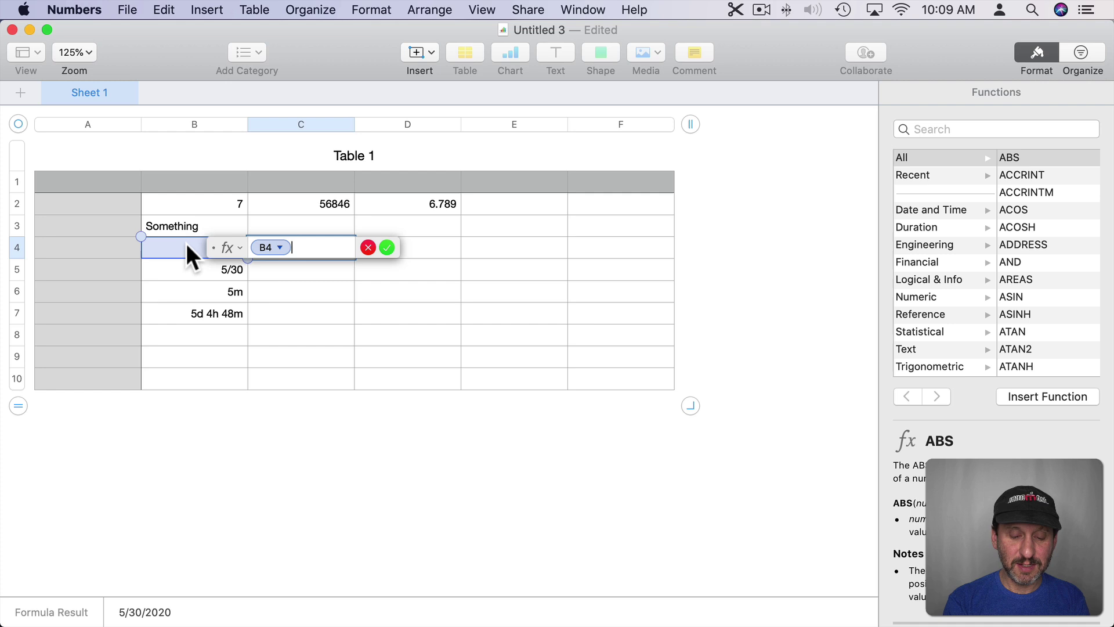
pyautogui.write('+')
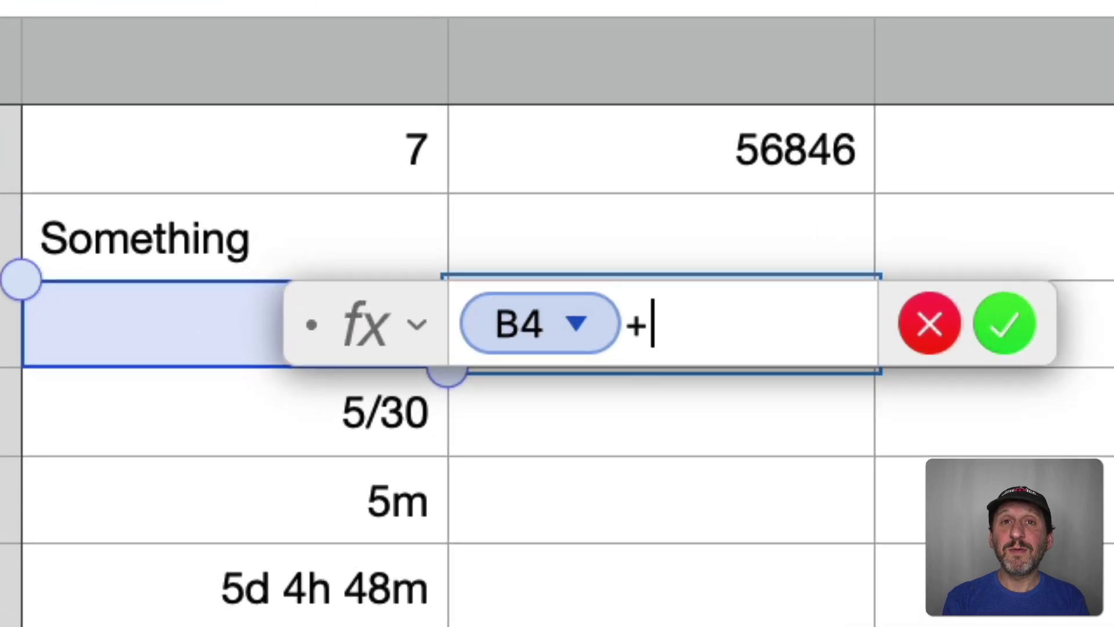
pyautogui.write('"5d')
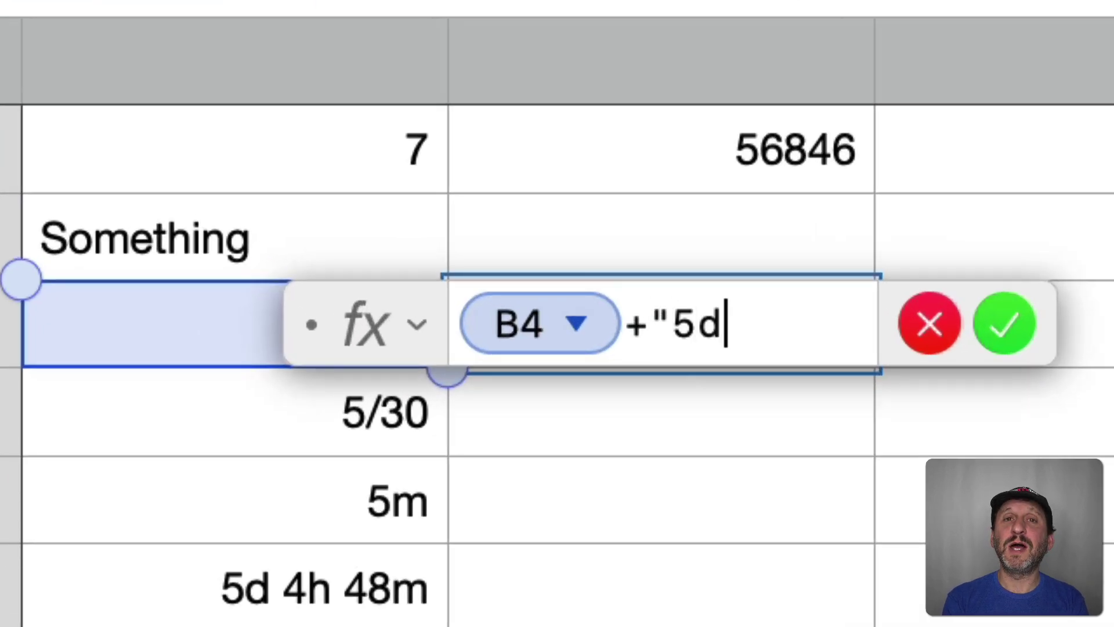
pyautogui.write('"')
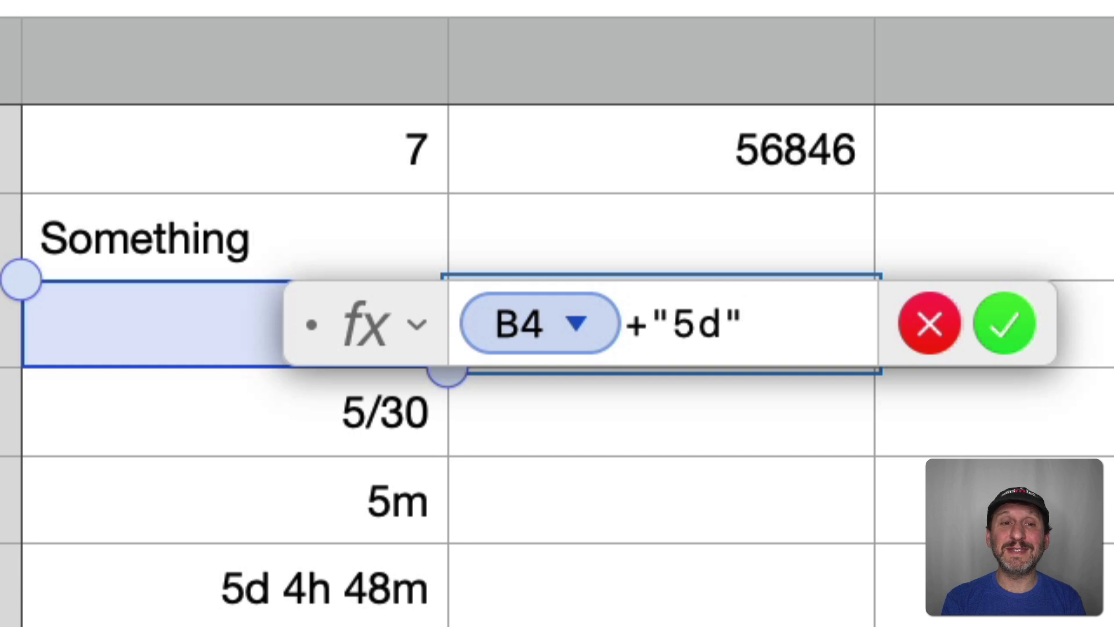
pyautogui.press('Return')
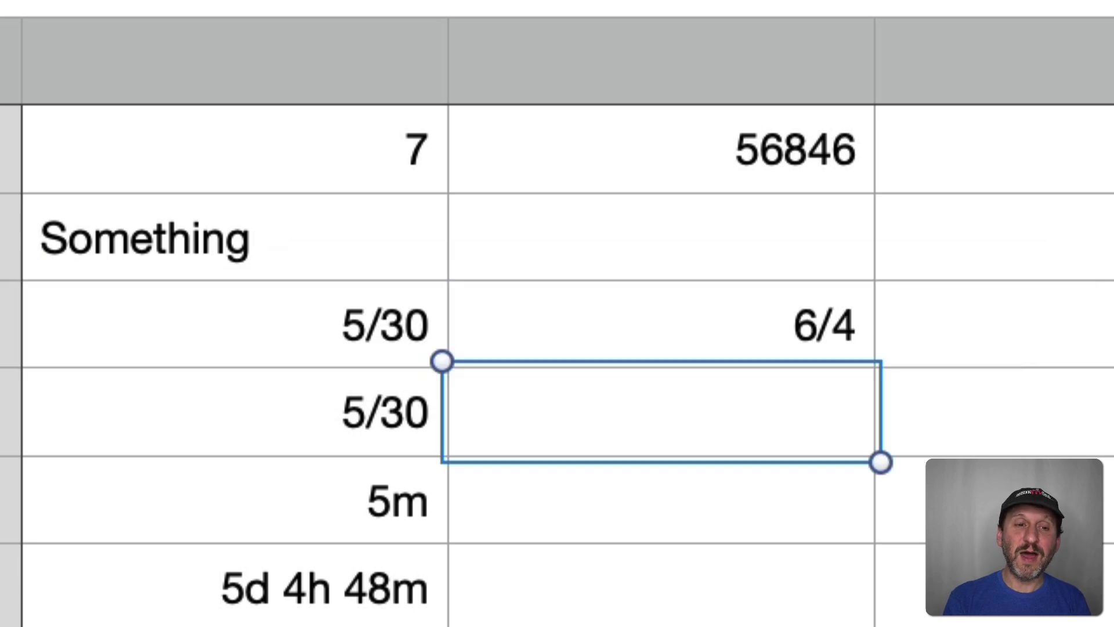
# Change C4's formula to B4-"5d" so it shows 5/25.
pyautogui.doubleClick(686, 359)
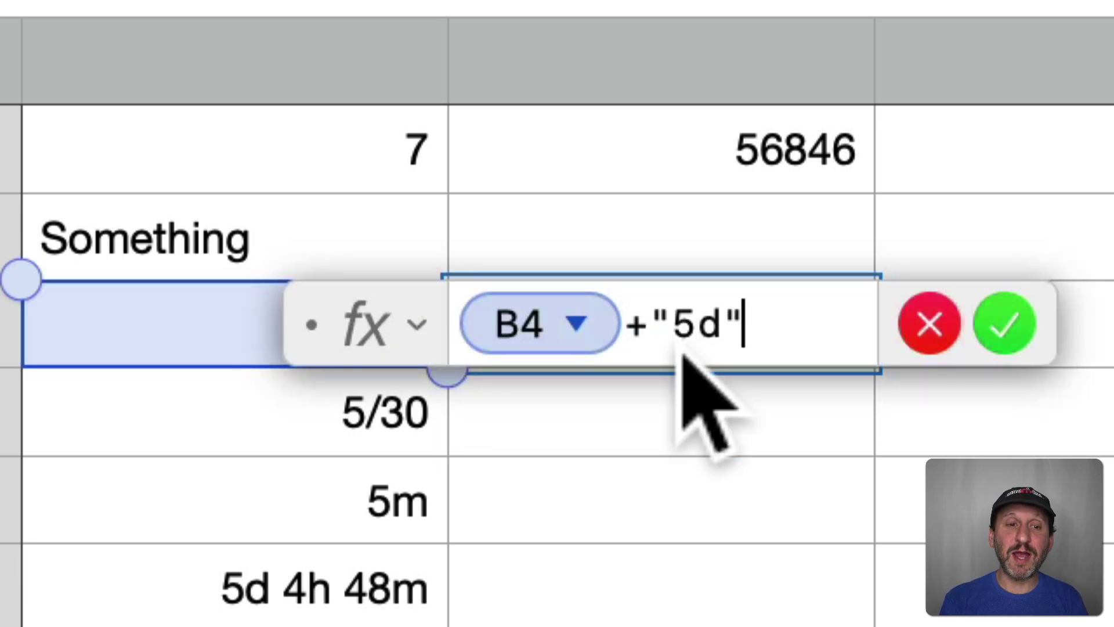
pyautogui.click(654, 323)
pyautogui.press('BackSpace')
pyautogui.write('-')
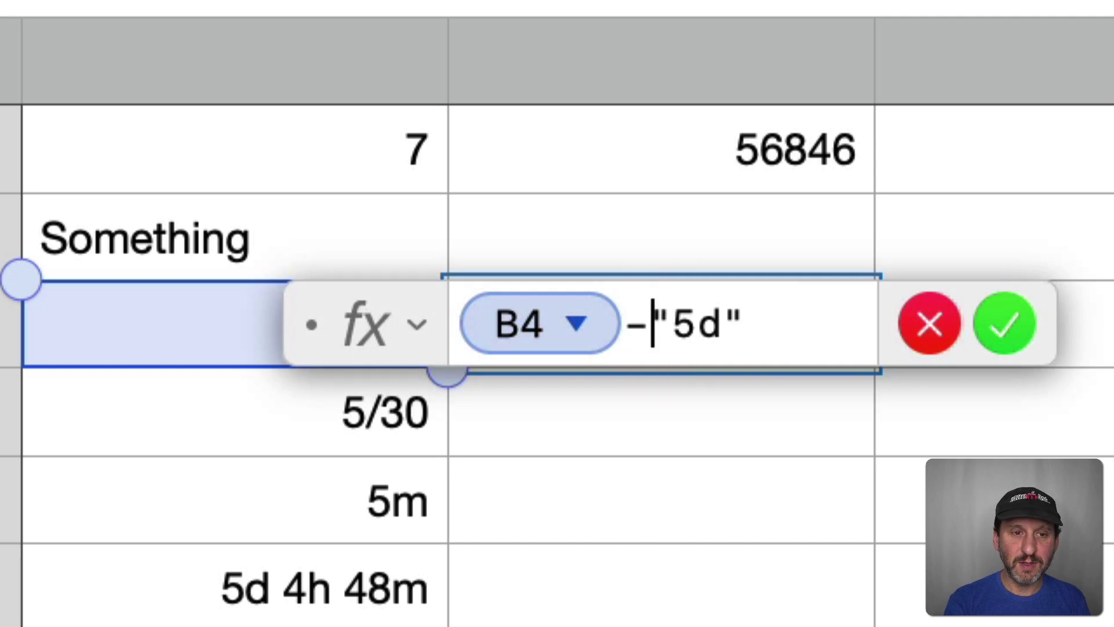
pyautogui.press('Return')
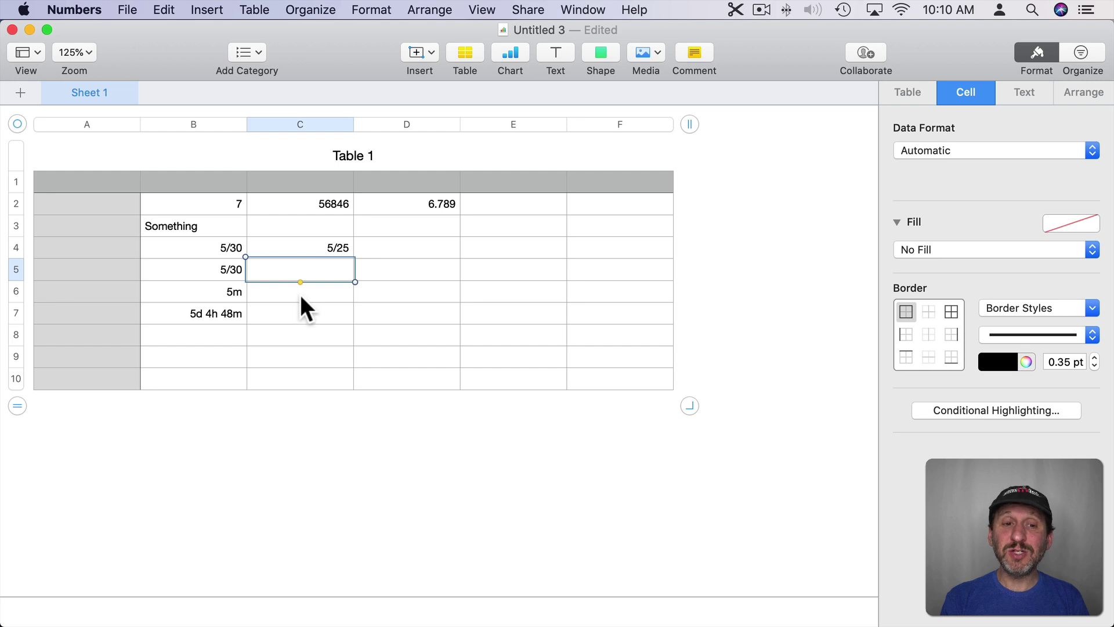
# Enter the formula =B6+B7 in C6 to total the two durations.
pyautogui.click(218, 294)
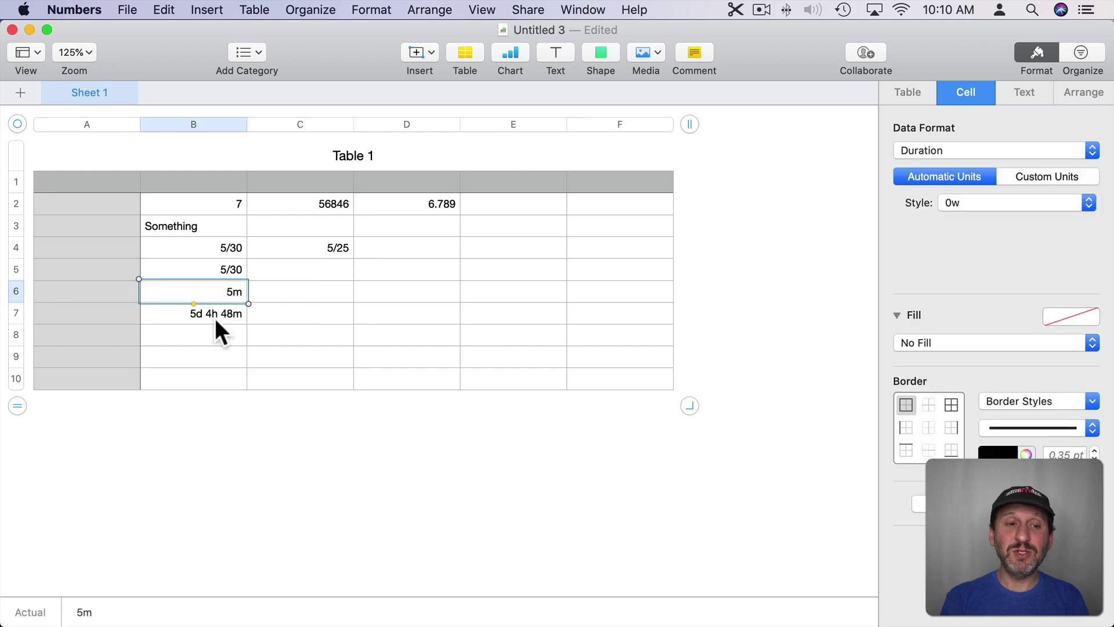
pyautogui.click(214, 318)
pyautogui.click(221, 297)
pyautogui.click(413, 259)
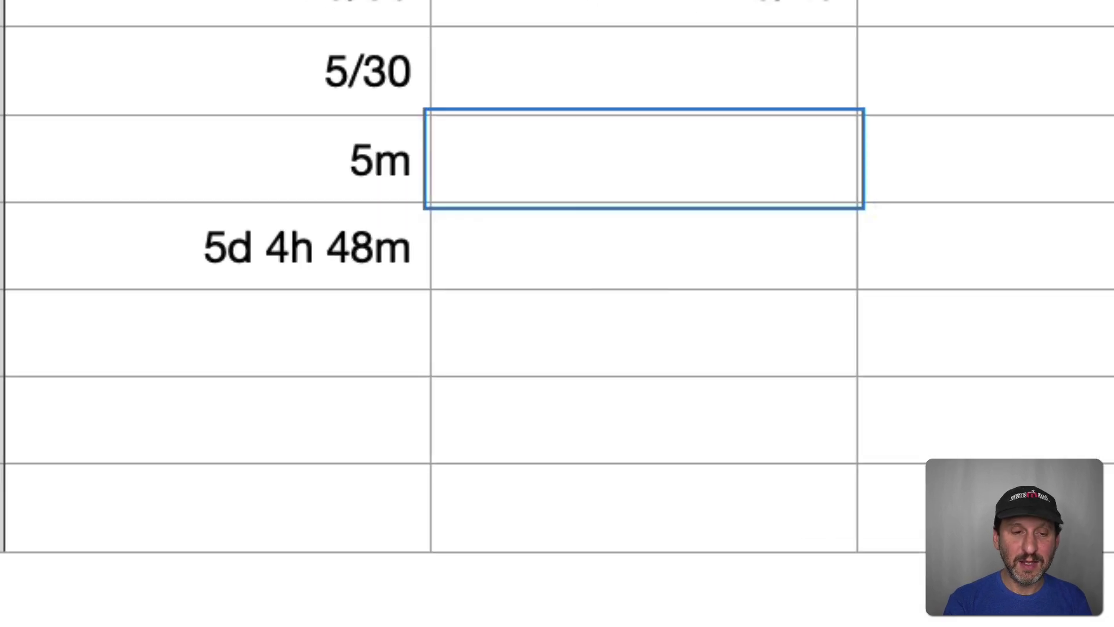
pyautogui.write('=')
pyautogui.click(149, 245)
pyautogui.write('+')
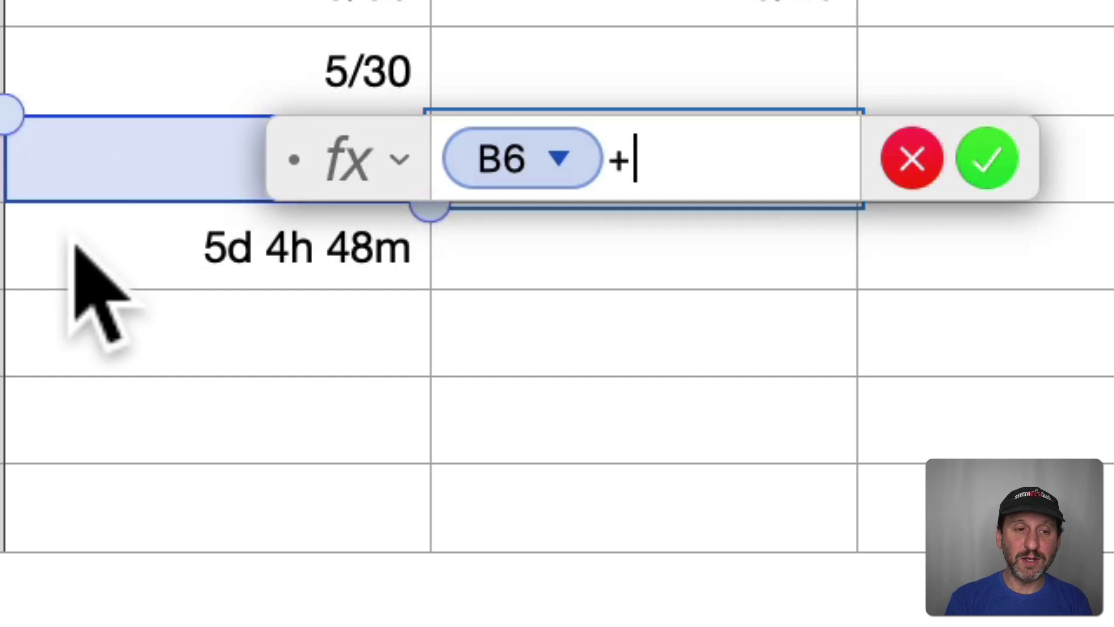
pyautogui.click(64, 258)
pyautogui.press('Return')
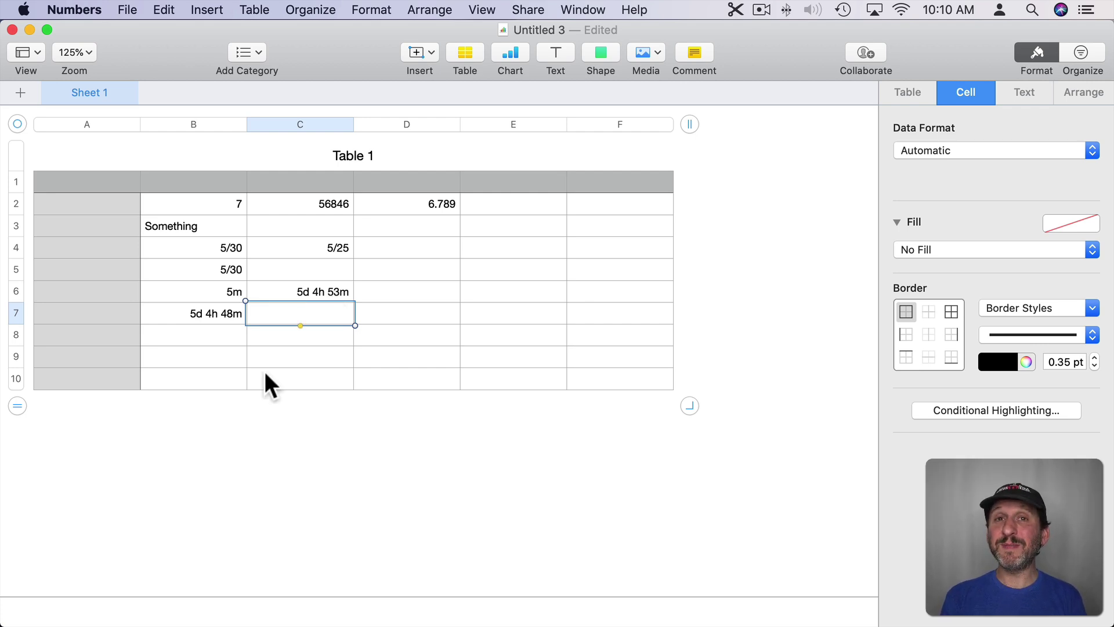
# Enter true in B8 so it becomes the boolean TRUE.
pyautogui.click(227, 330)
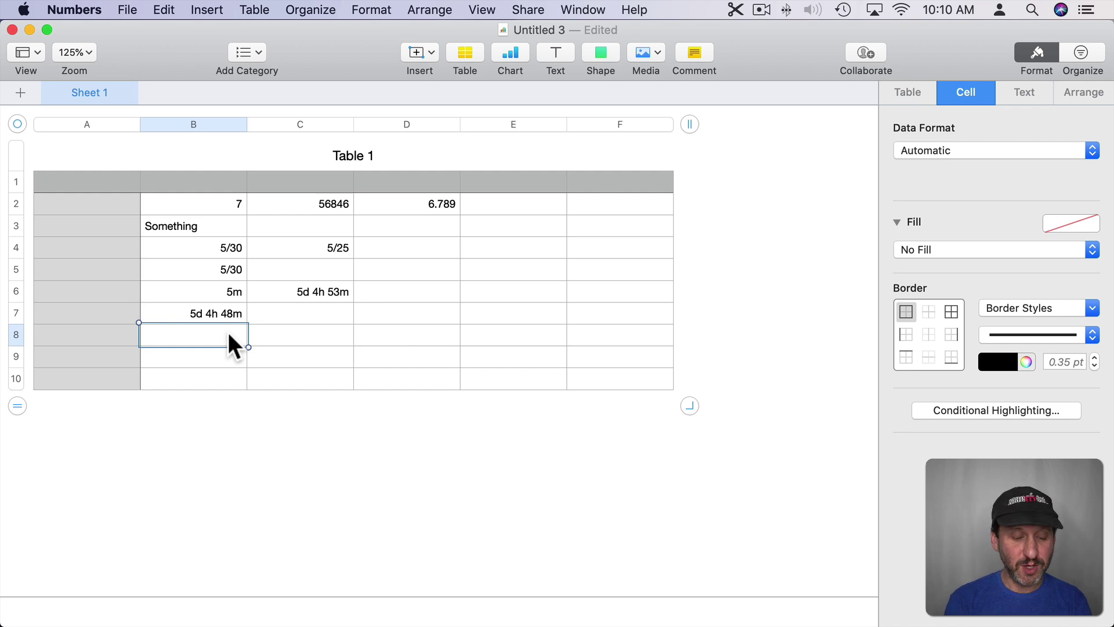
pyautogui.write('true')
pyautogui.press('Return')
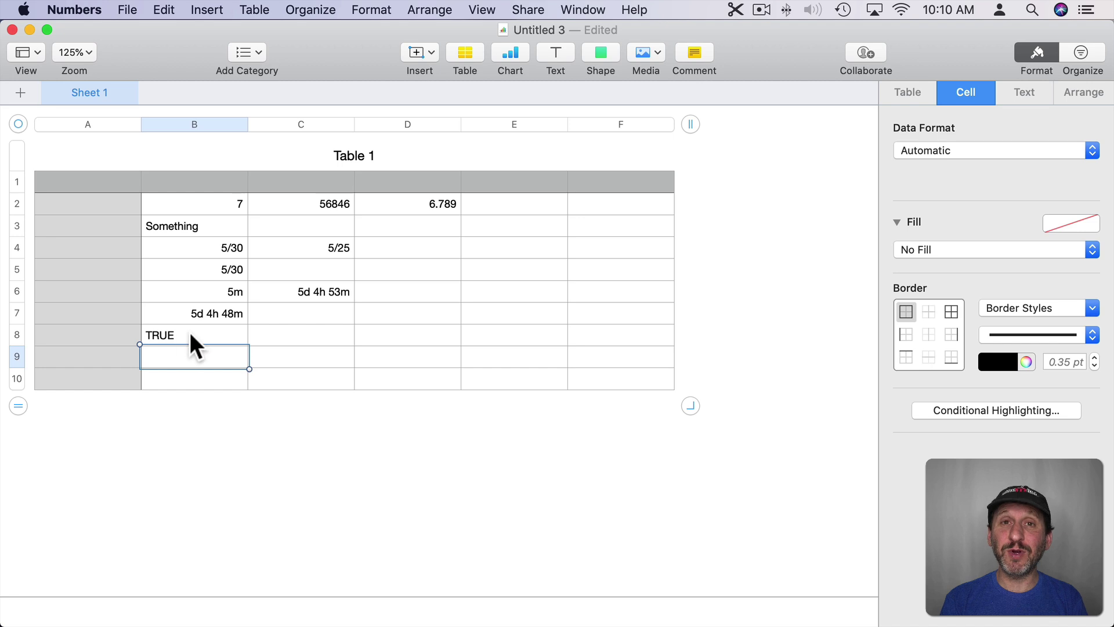
pyautogui.click(170, 334)
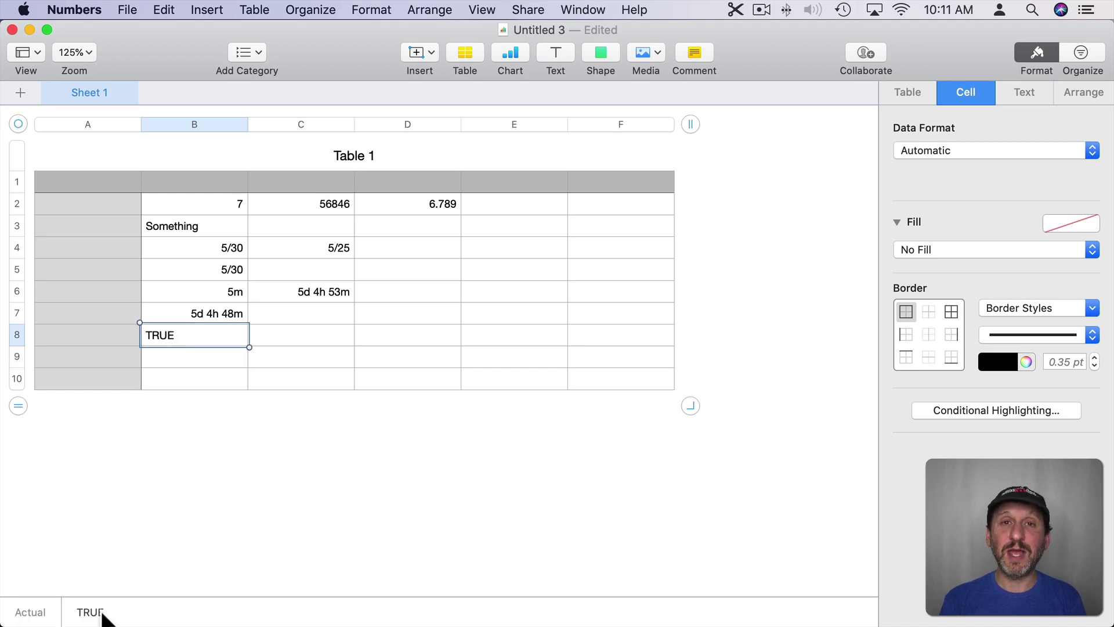
# Enter false in C8 and select both boolean cells B8:C8.
pyautogui.click(273, 336)
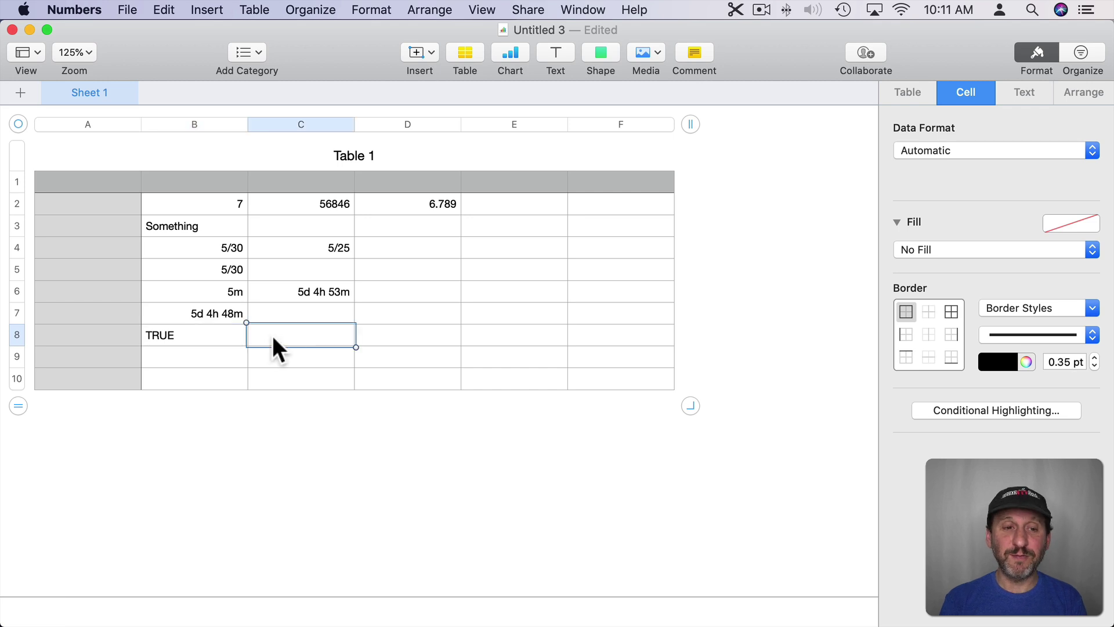
pyautogui.write('false')
pyautogui.press('Return')
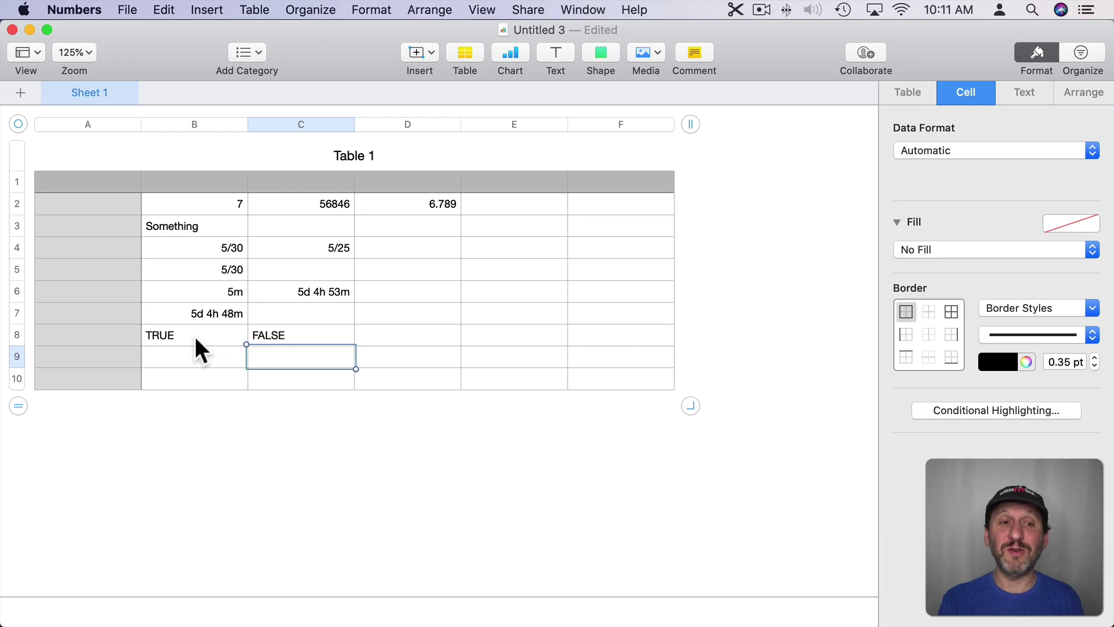
pyautogui.moveTo(174, 336); pyautogui.dragTo(338, 330)
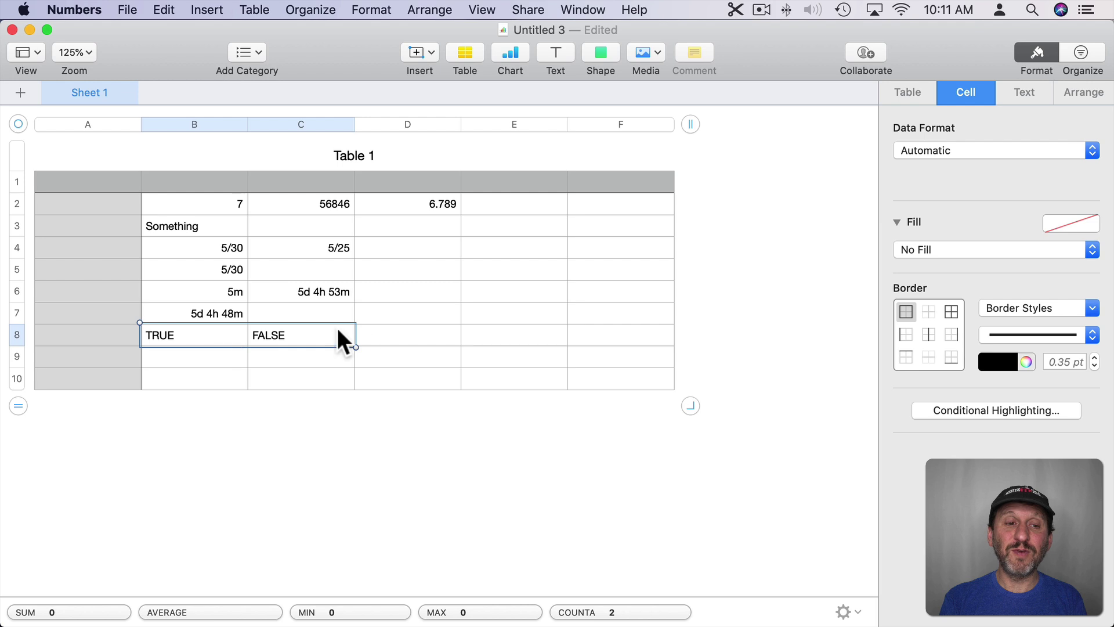
pyautogui.click(956, 149)
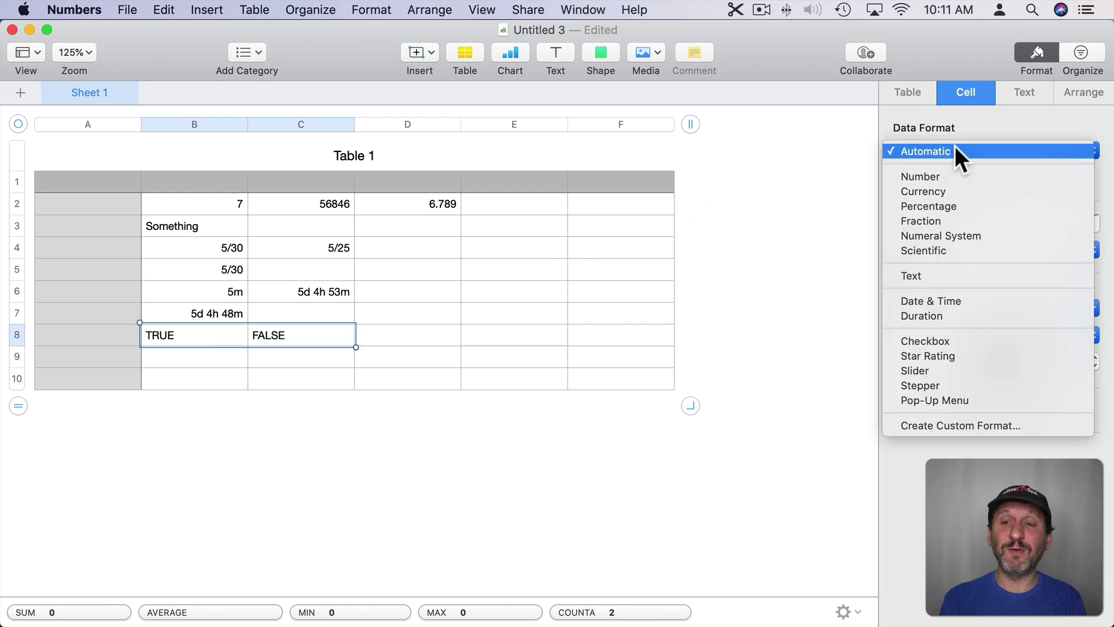
# Format B8:C8 as checkboxes, confirming C8 stays unticked (FALSE) and B8 ticked (TRUE).
pyautogui.click(931, 340)
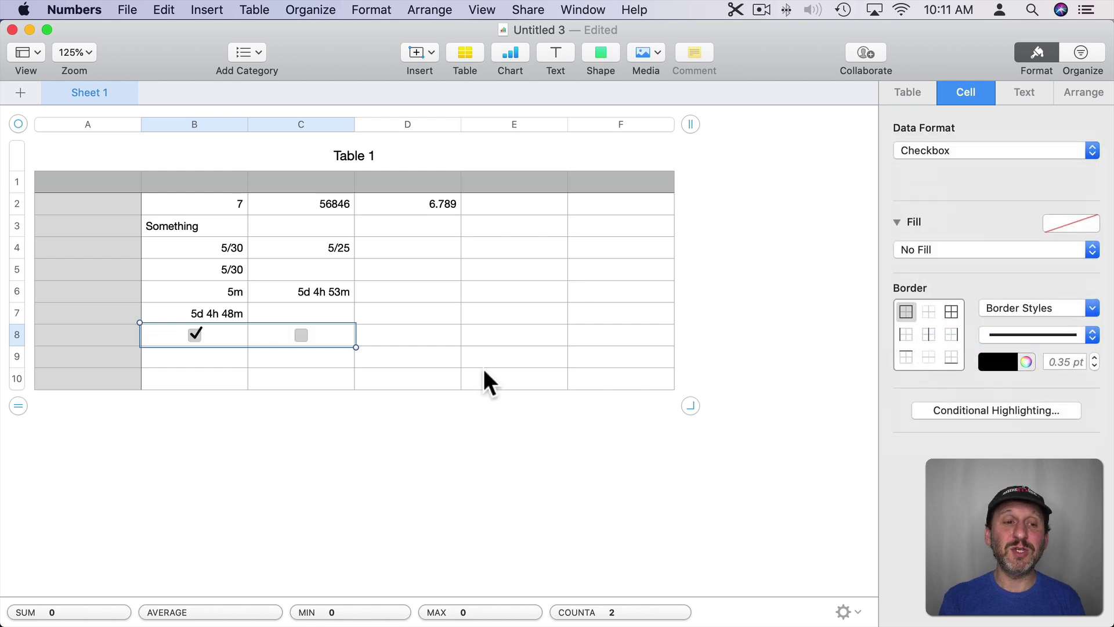
pyautogui.click(308, 345)
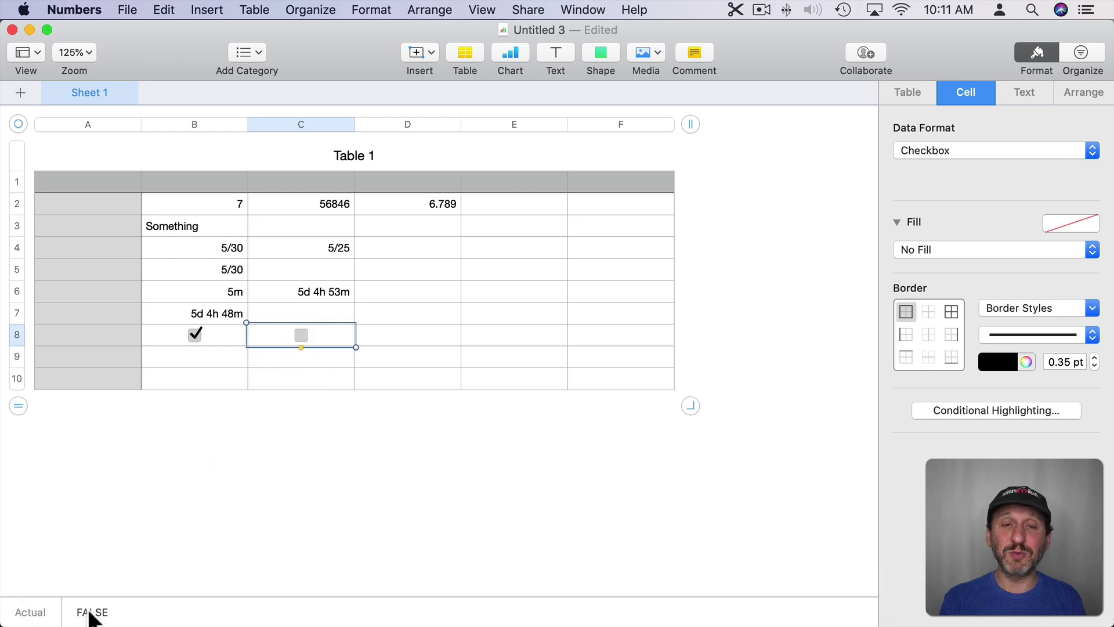
pyautogui.click(221, 334)
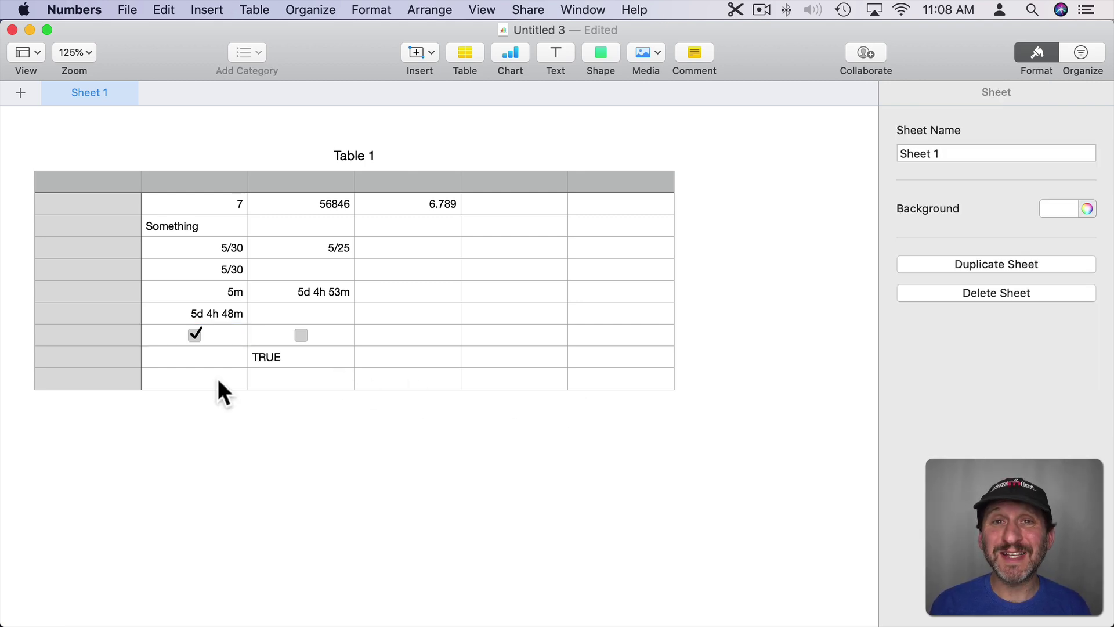
# Enter 8 in B10 and the formula =B10>7 in C10, then change B10 to 6.
pyautogui.click(217, 378)
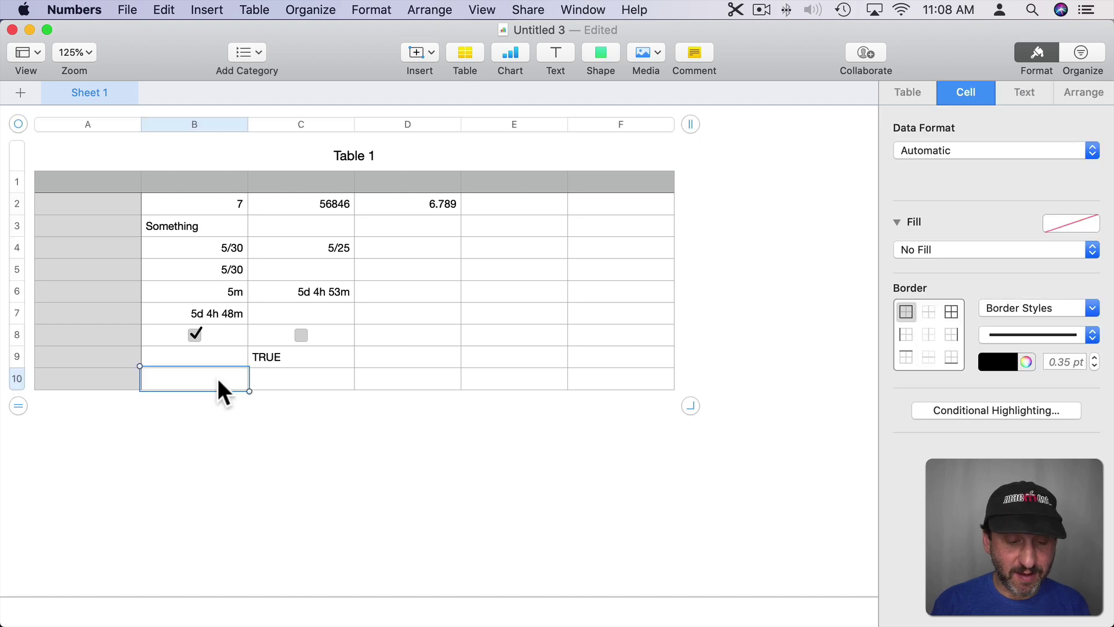
pyautogui.write('8')
pyautogui.click(291, 380)
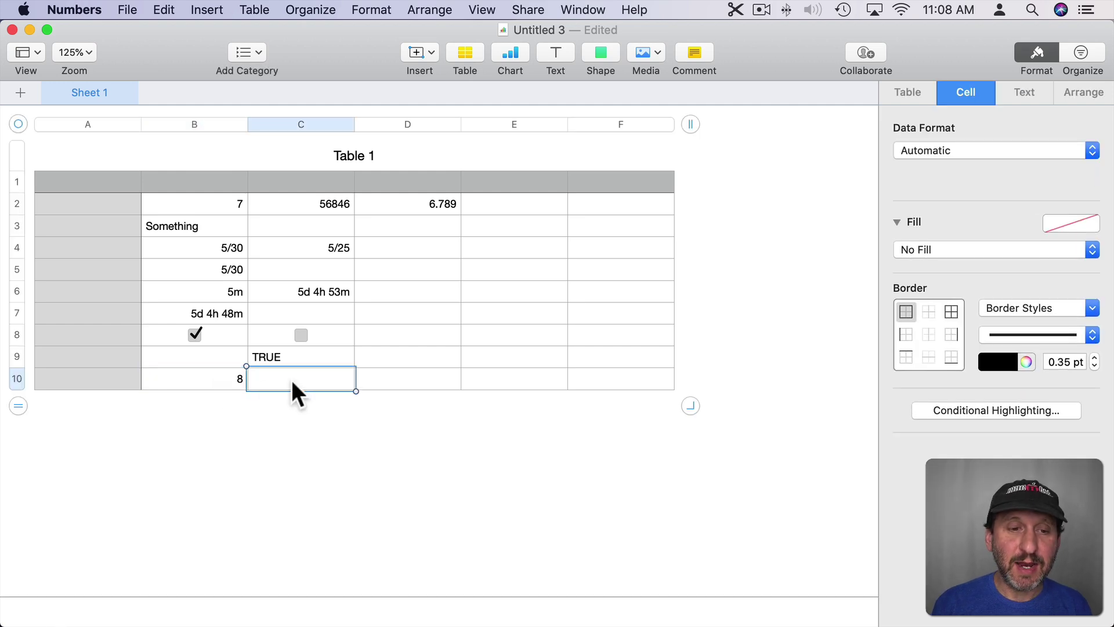
pyautogui.write('=')
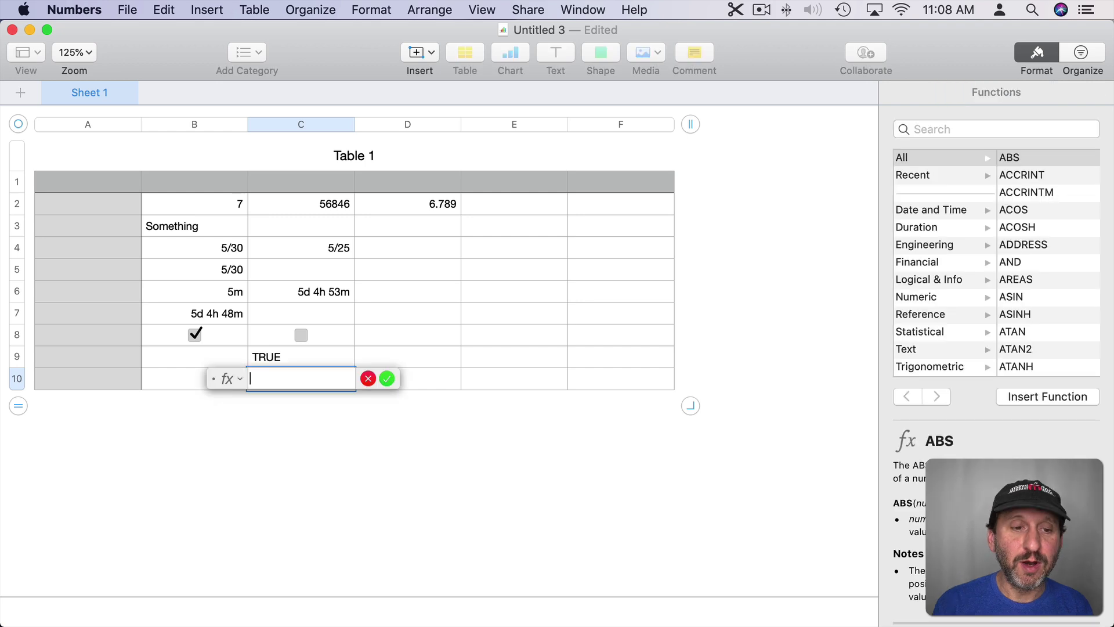
pyautogui.click(186, 378)
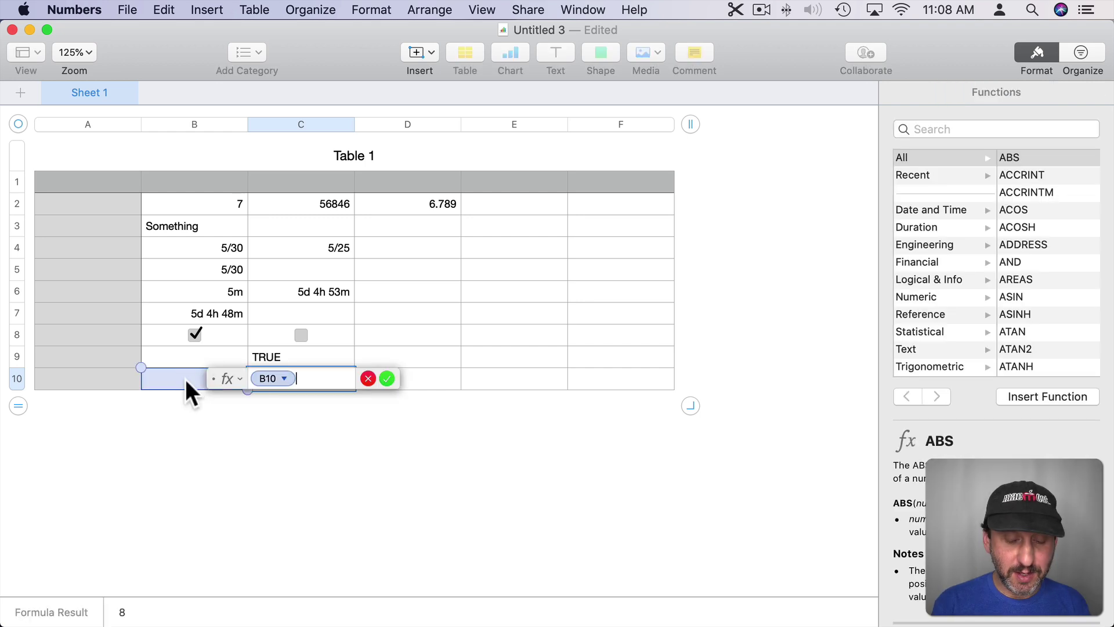
pyautogui.write('>7')
pyautogui.press('Return')
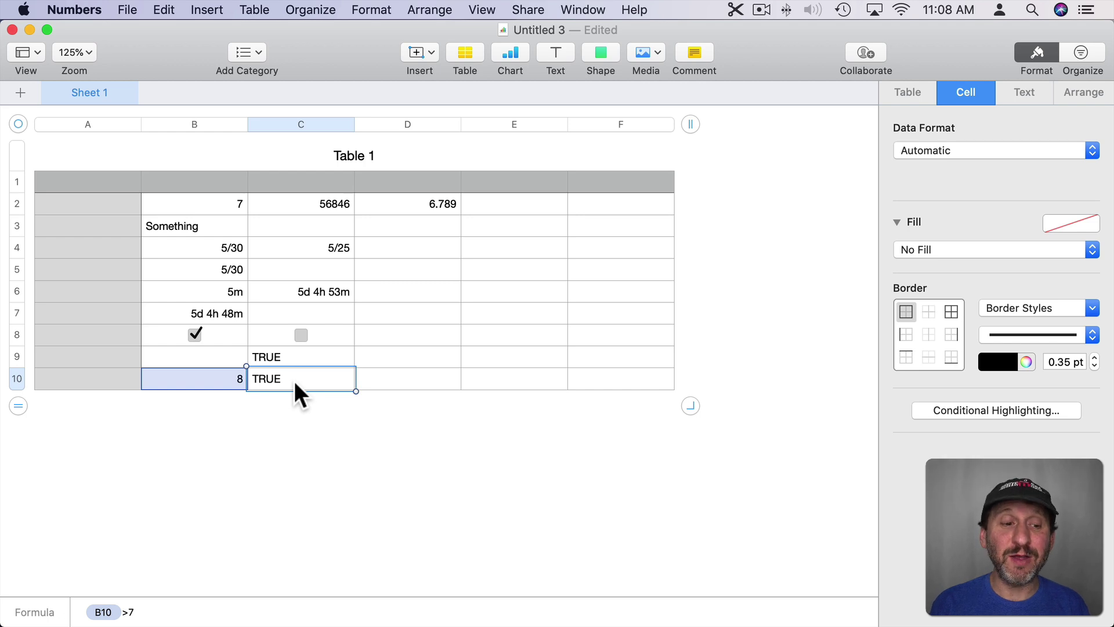
pyautogui.click(239, 378)
pyautogui.write('6')
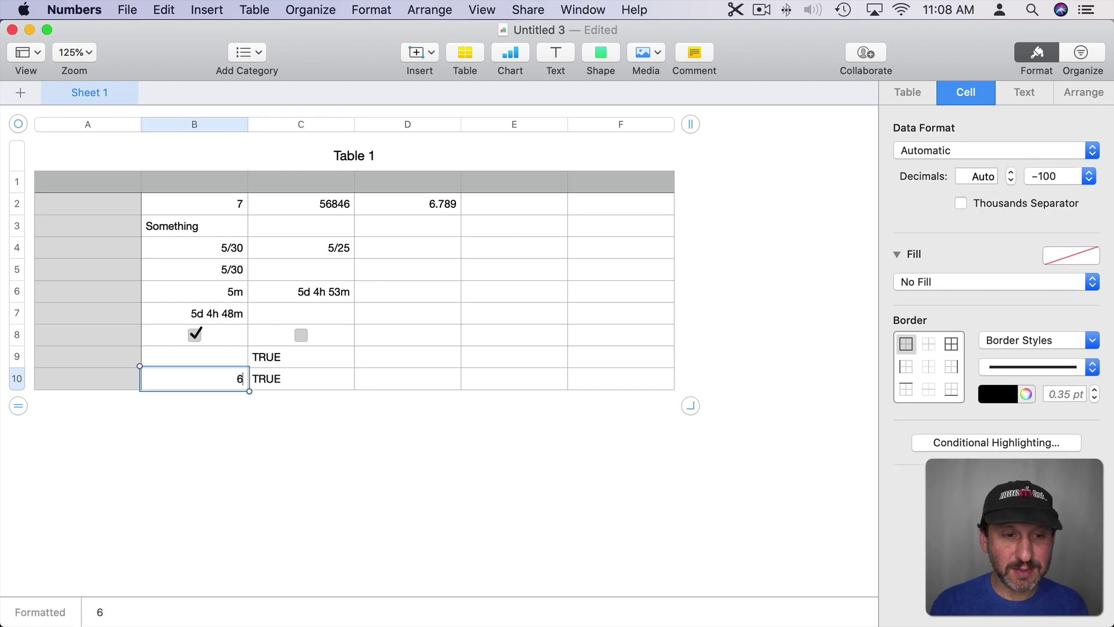
pyautogui.press('Return')
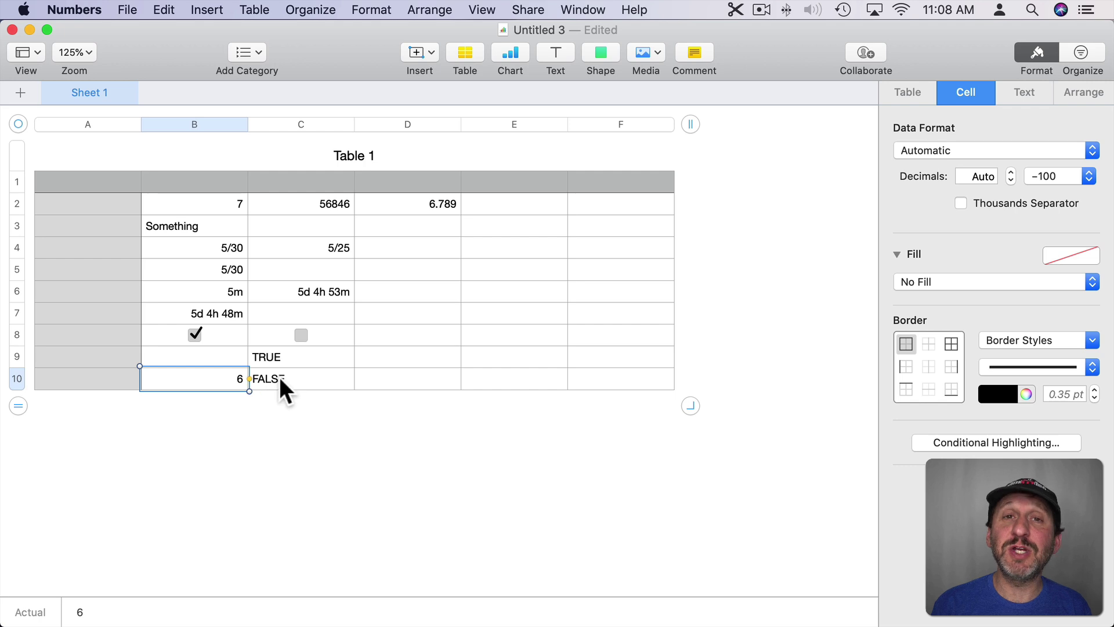
# Set C10's data format to Checkbox so its FALSE result shows unticked.
pyautogui.click(283, 380)
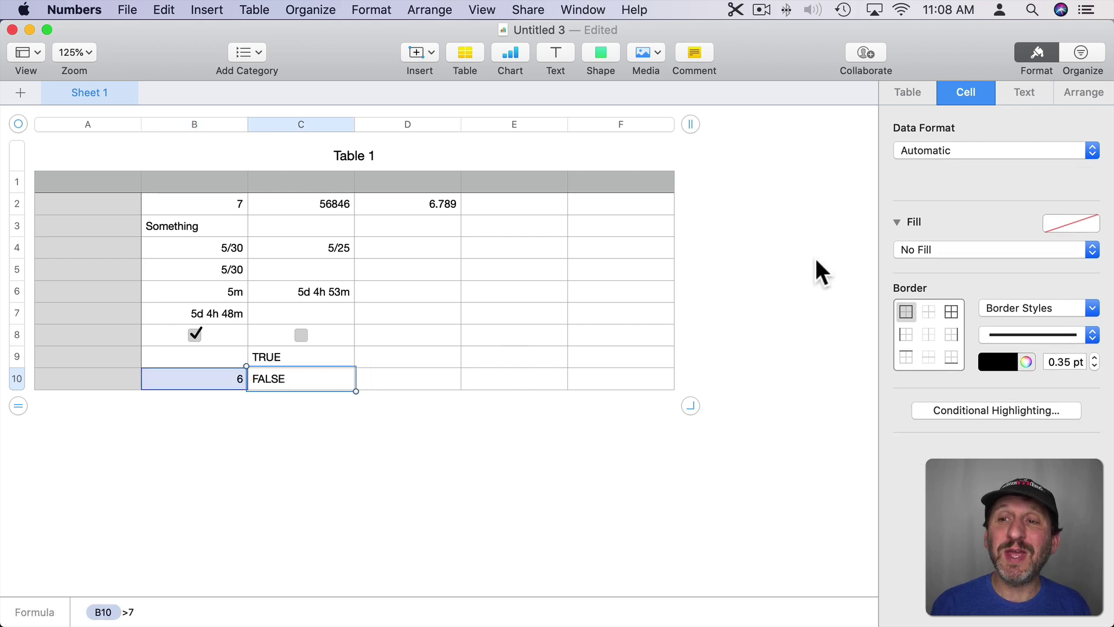
pyautogui.click(931, 149)
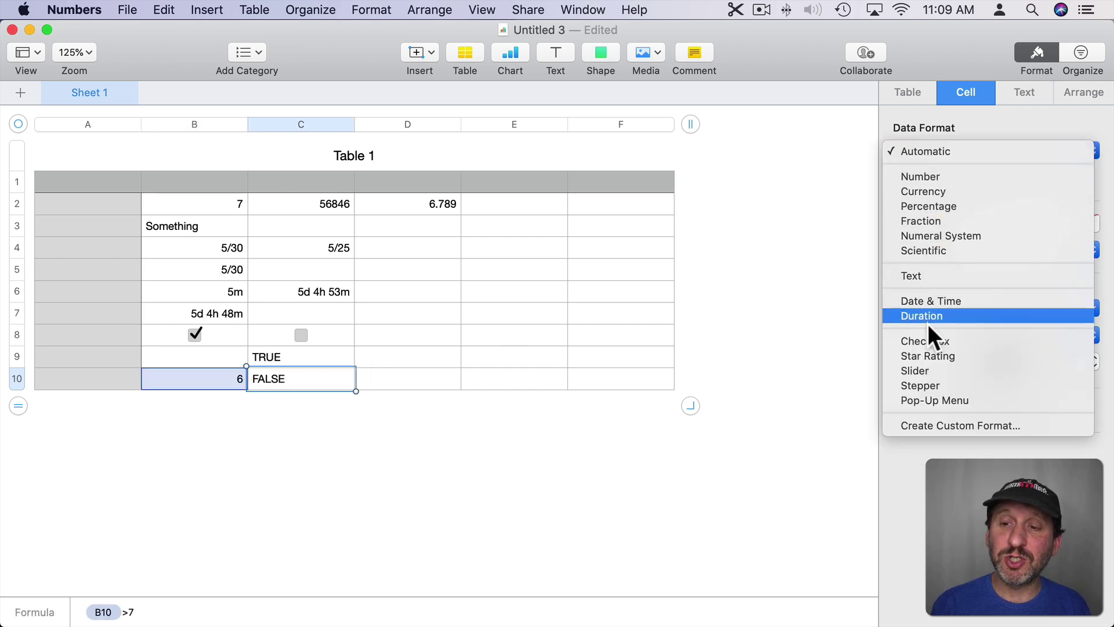
pyautogui.click(928, 341)
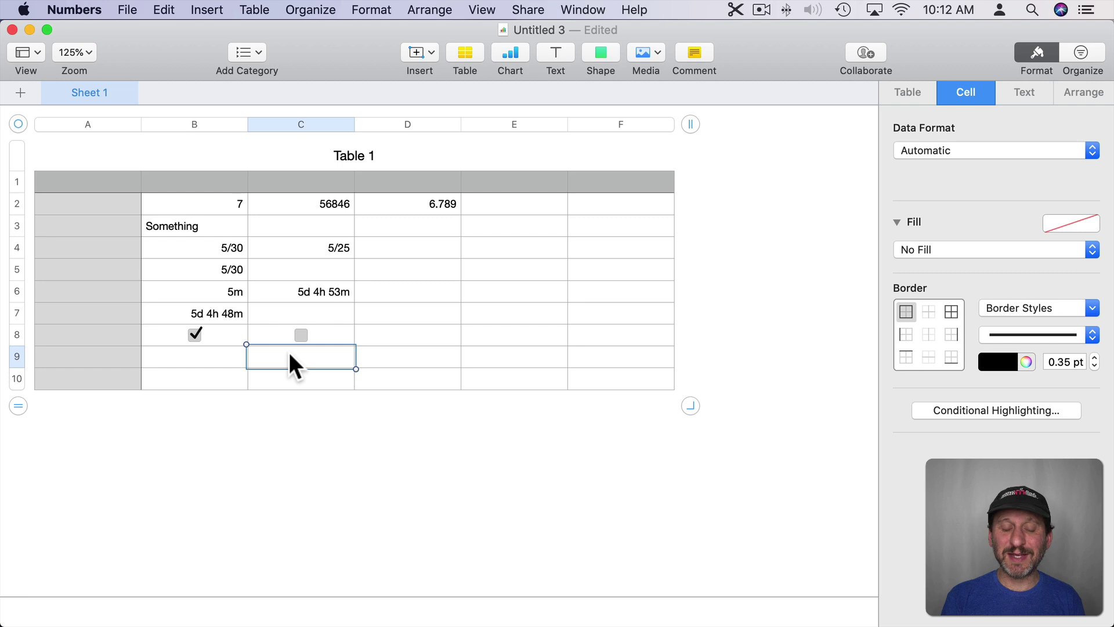
# Enter TRUE in cell C9.
pyautogui.write('TRUE')
pyautogui.press('Return')
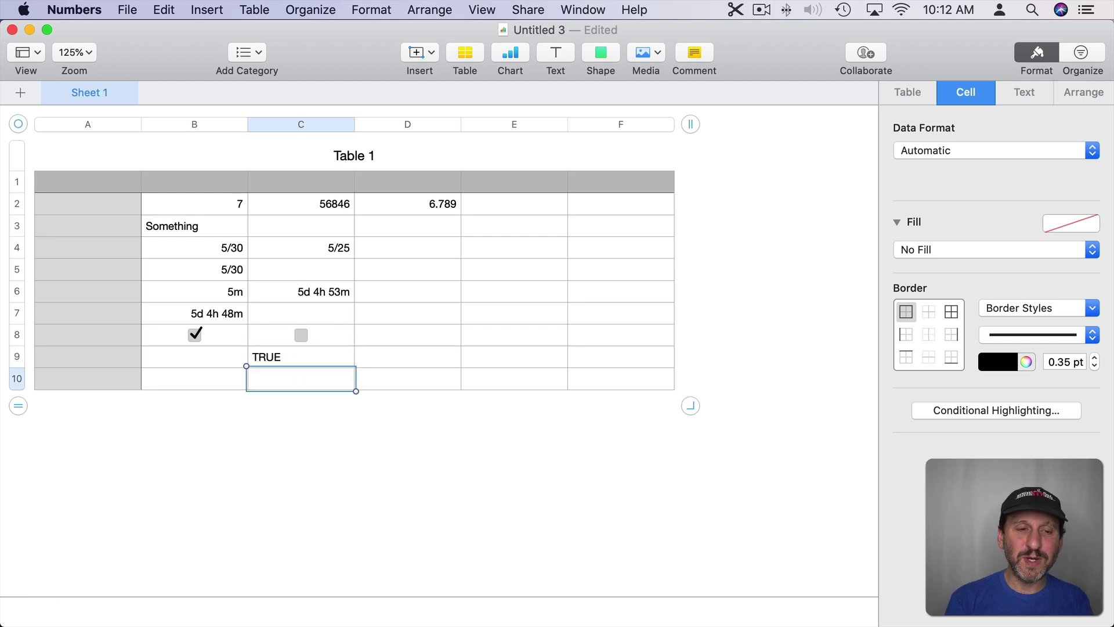
pyautogui.click(291, 357)
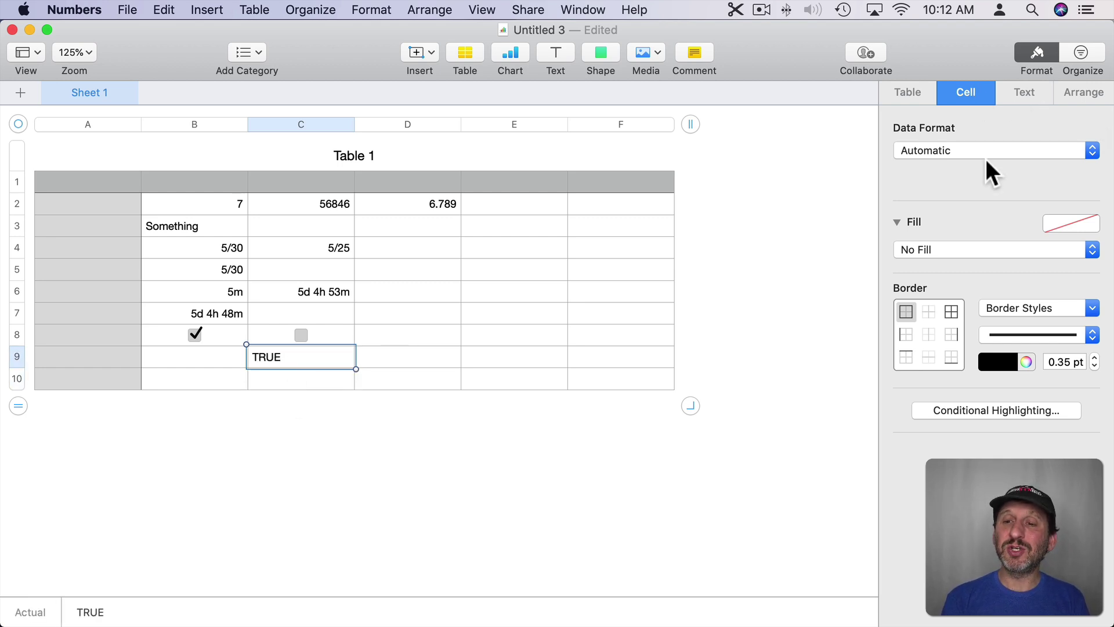
# Try a numeric equal-to highlighting rule for 'true' on C9, then delete it.
pyautogui.click(982, 409)
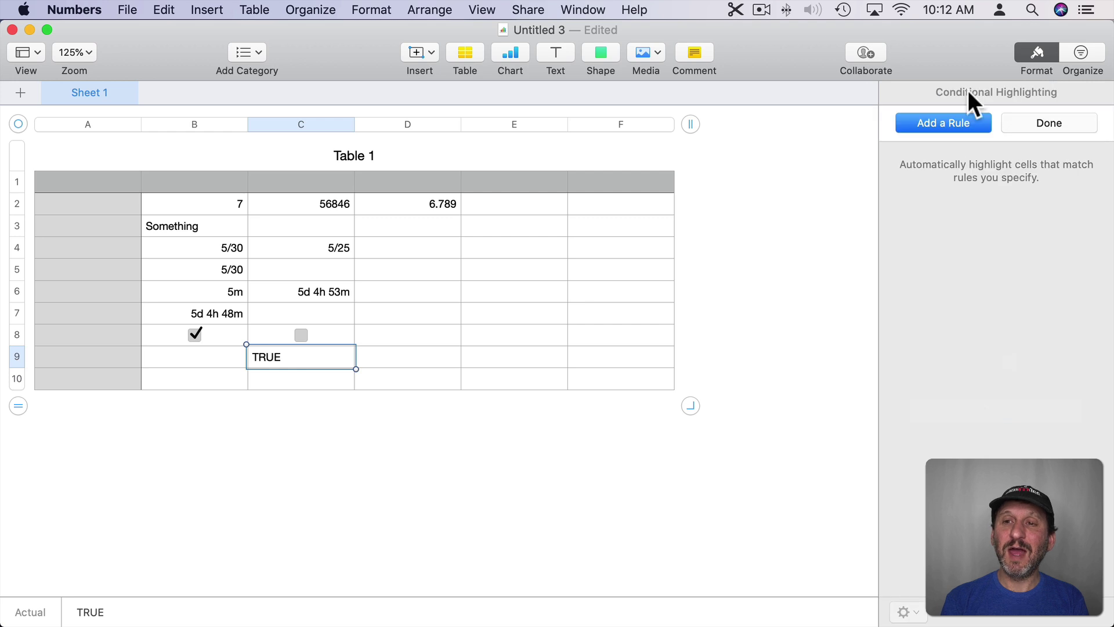
pyautogui.click(951, 123)
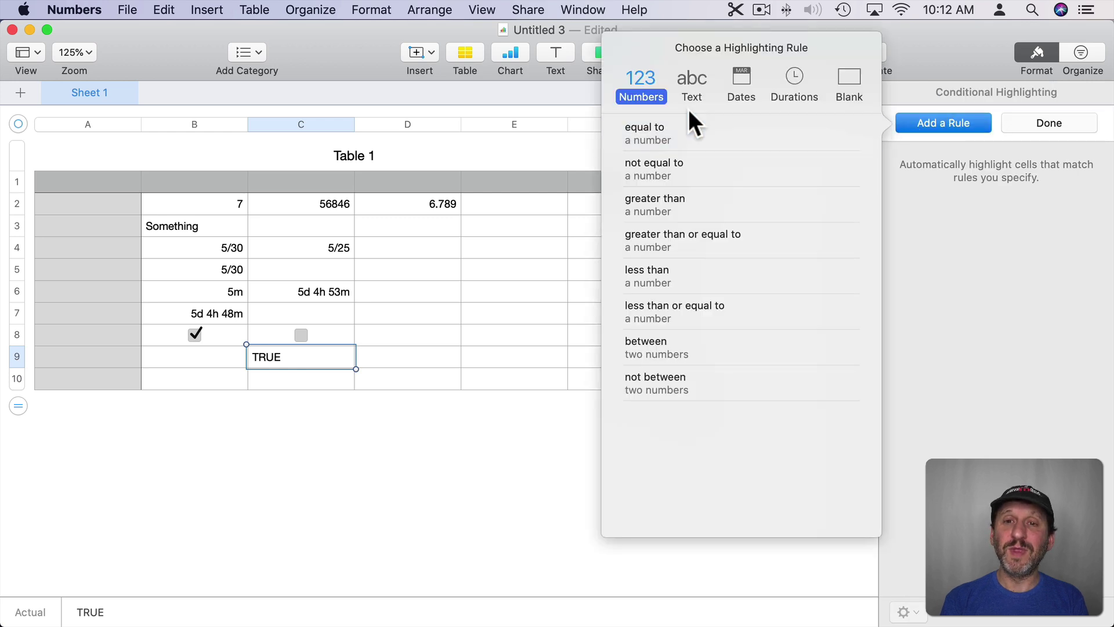
pyautogui.click(645, 129)
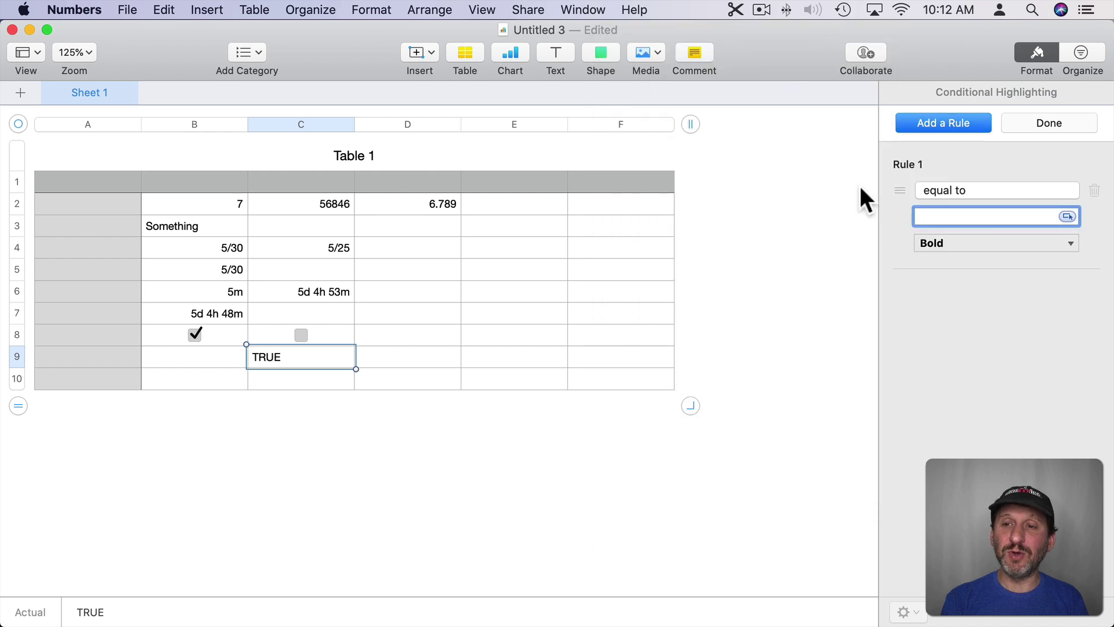
pyautogui.write('true')
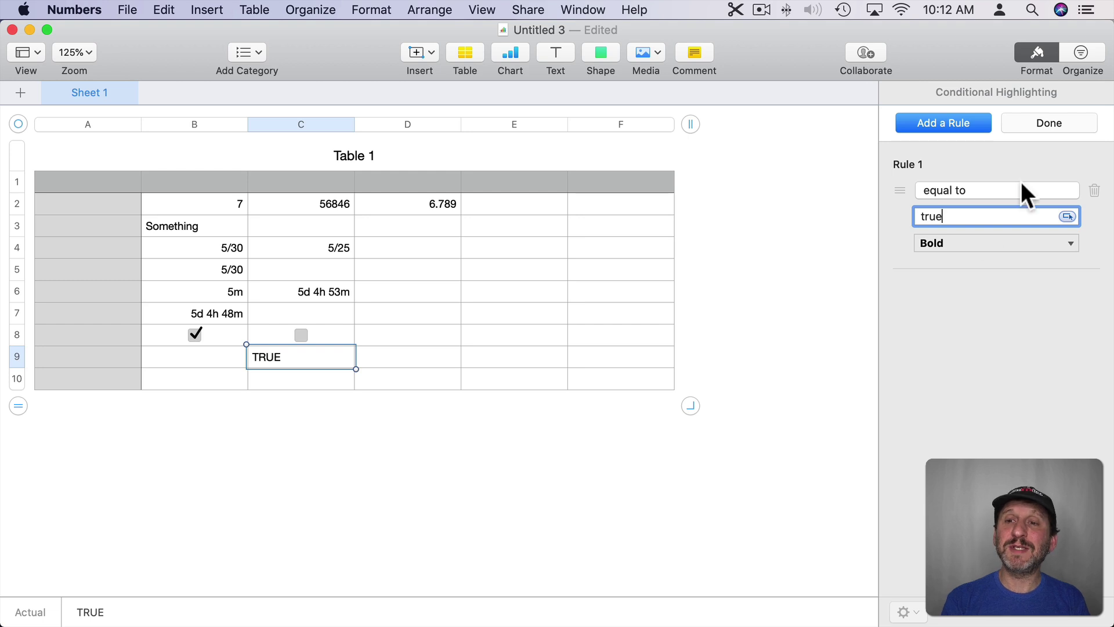
pyautogui.click(1095, 190)
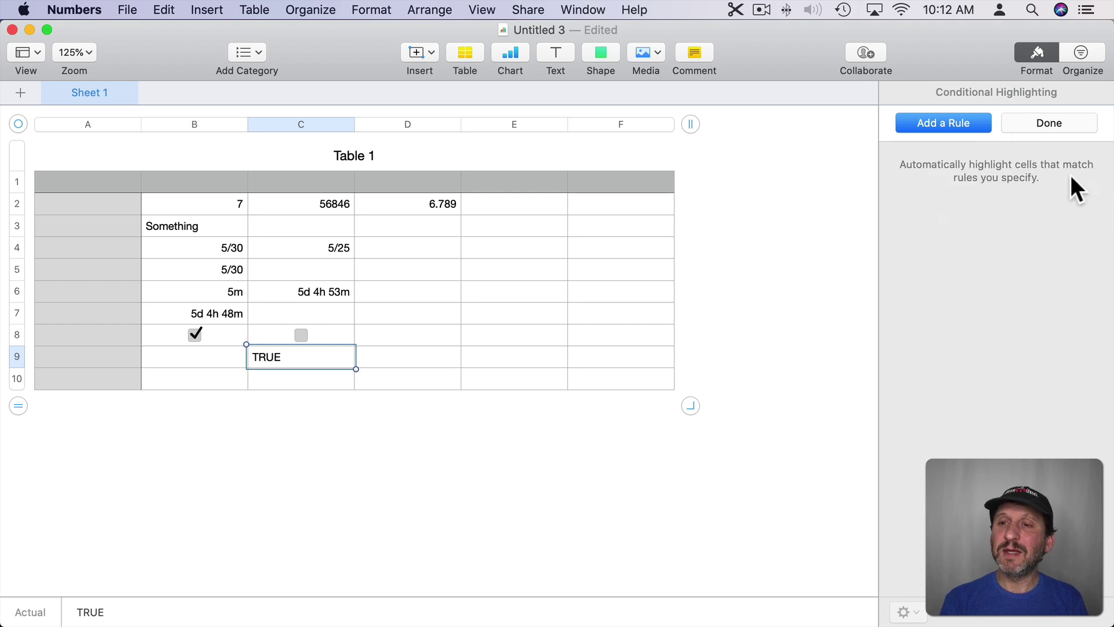
# Add a Text 'is' highlighting rule matching 'true' with Bold style.
pyautogui.click(961, 124)
pyautogui.click(689, 91)
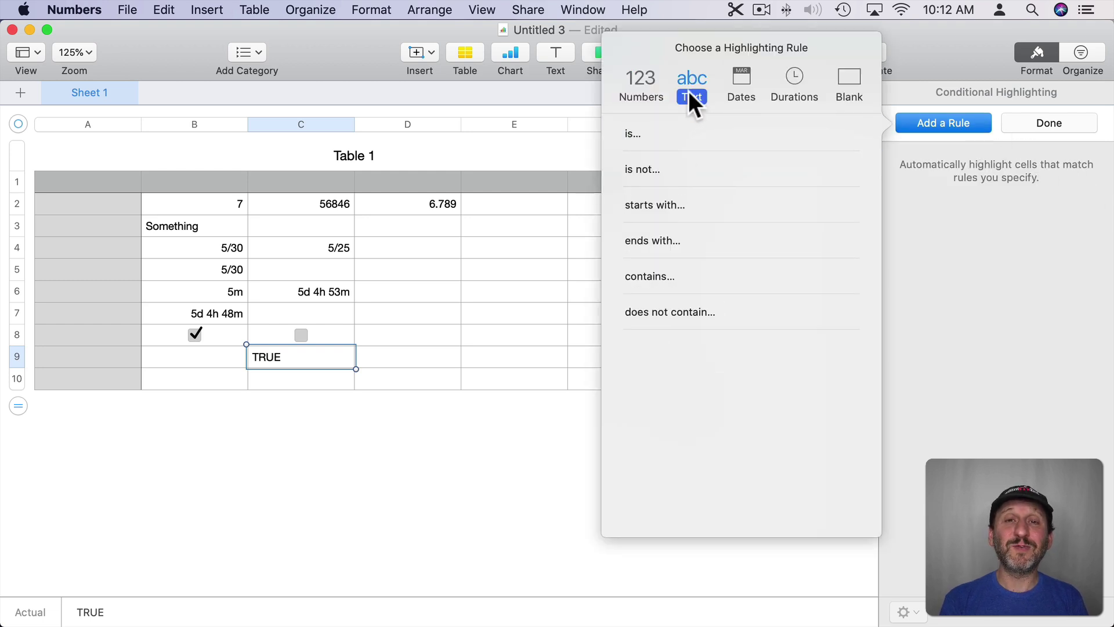
pyautogui.click(632, 134)
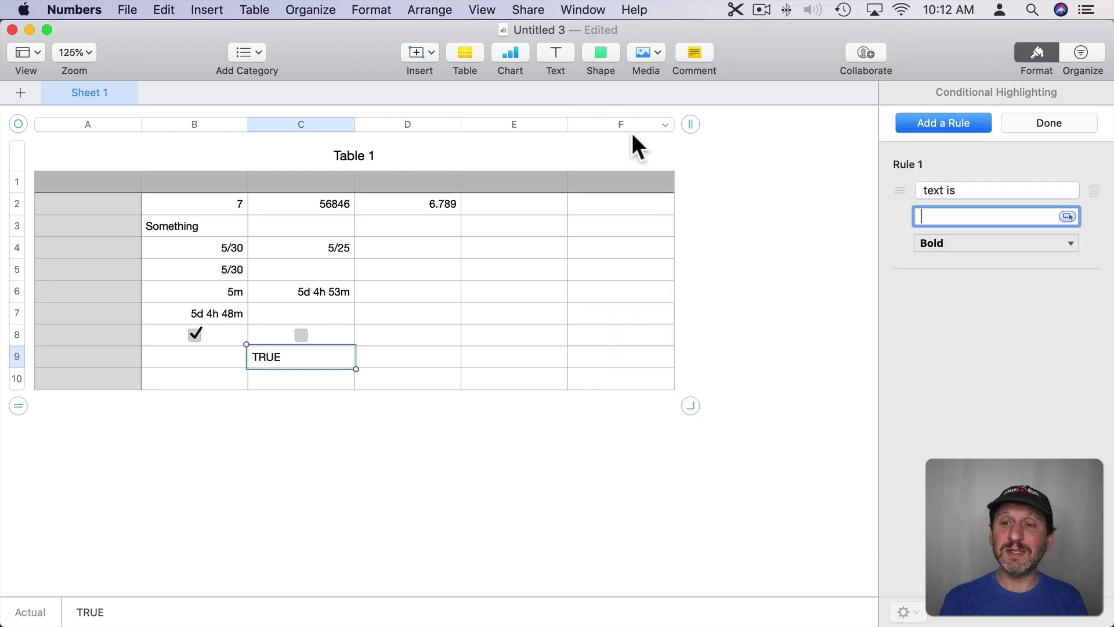
pyautogui.write('true')
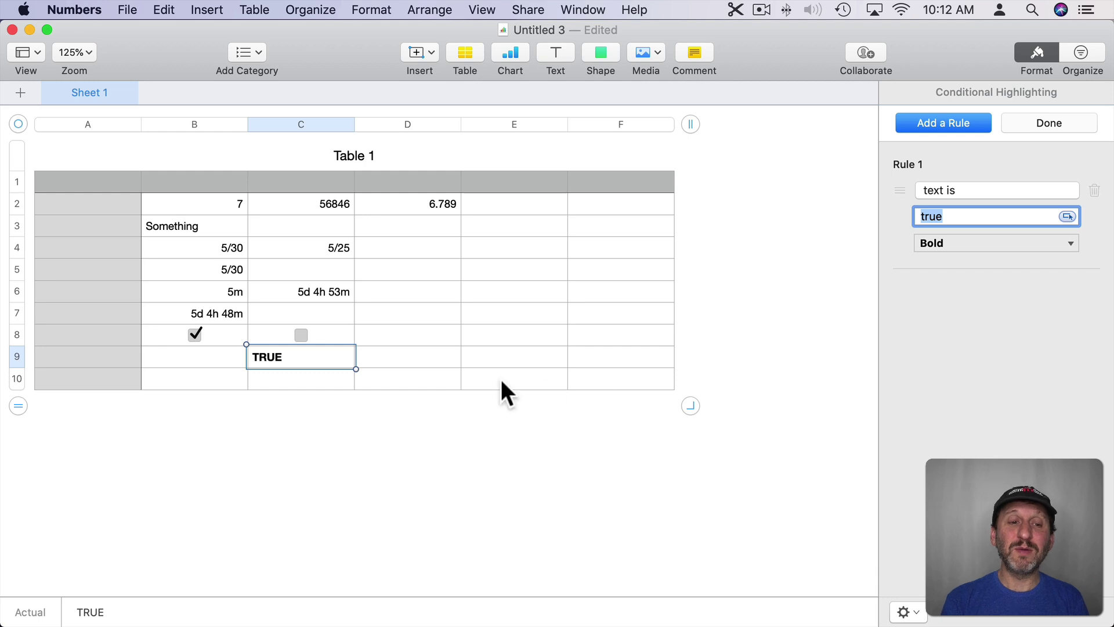
# Test the rule by changing C9 to false, then restore TRUE so it shows bold.
pyautogui.doubleClick(302, 357)
pyautogui.write('false')
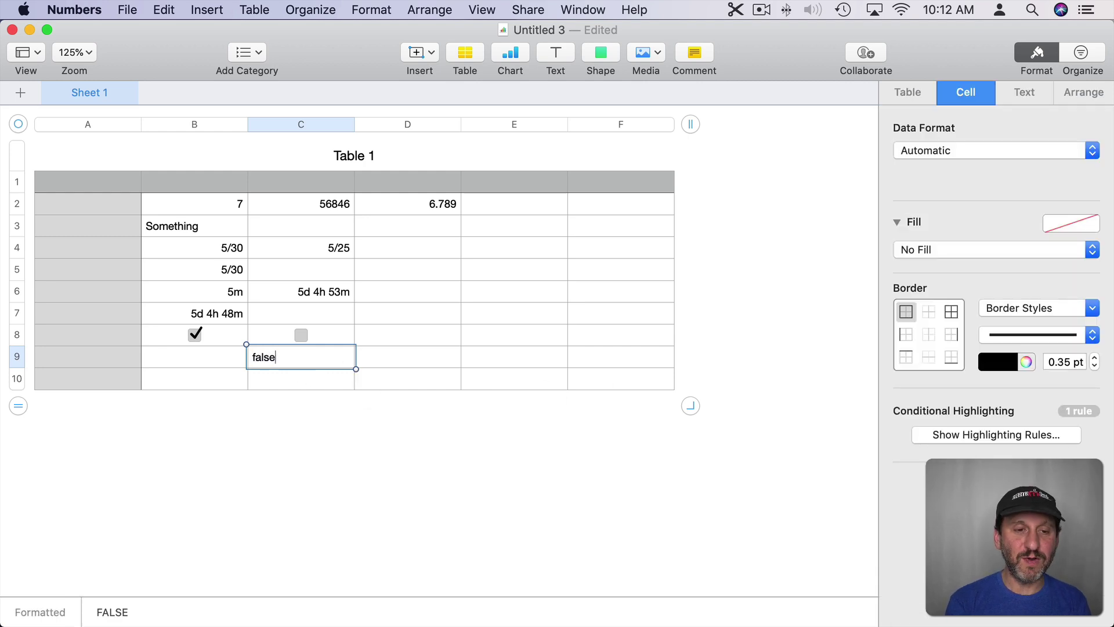
pyautogui.press('Return')
pyautogui.click(283, 356)
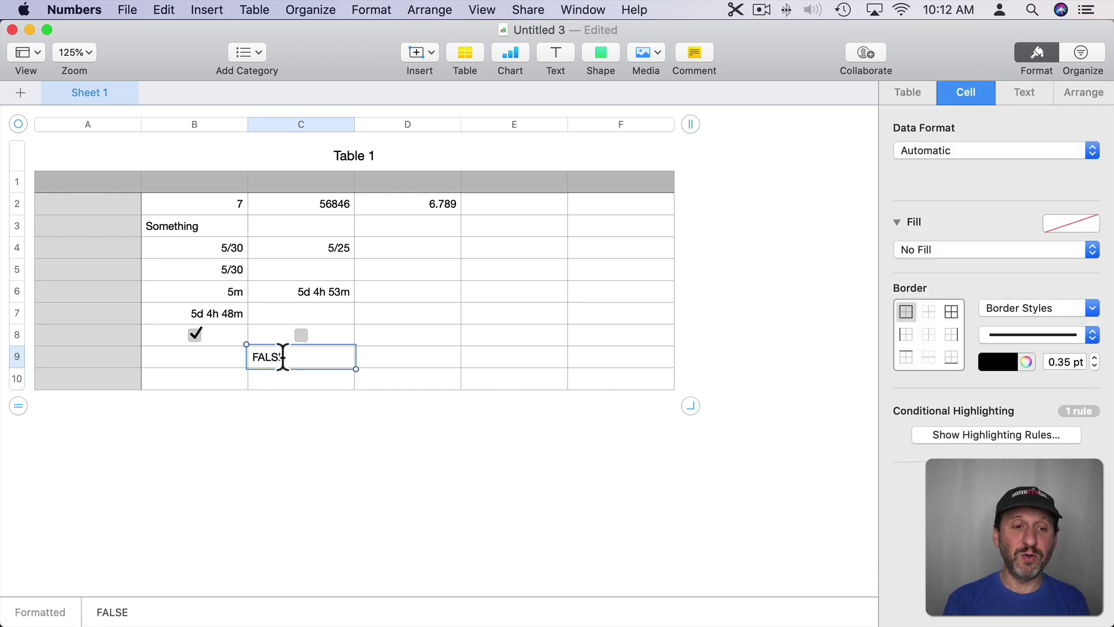
pyautogui.doubleClick(282, 356)
pyautogui.write('true')
pyautogui.press('Return')
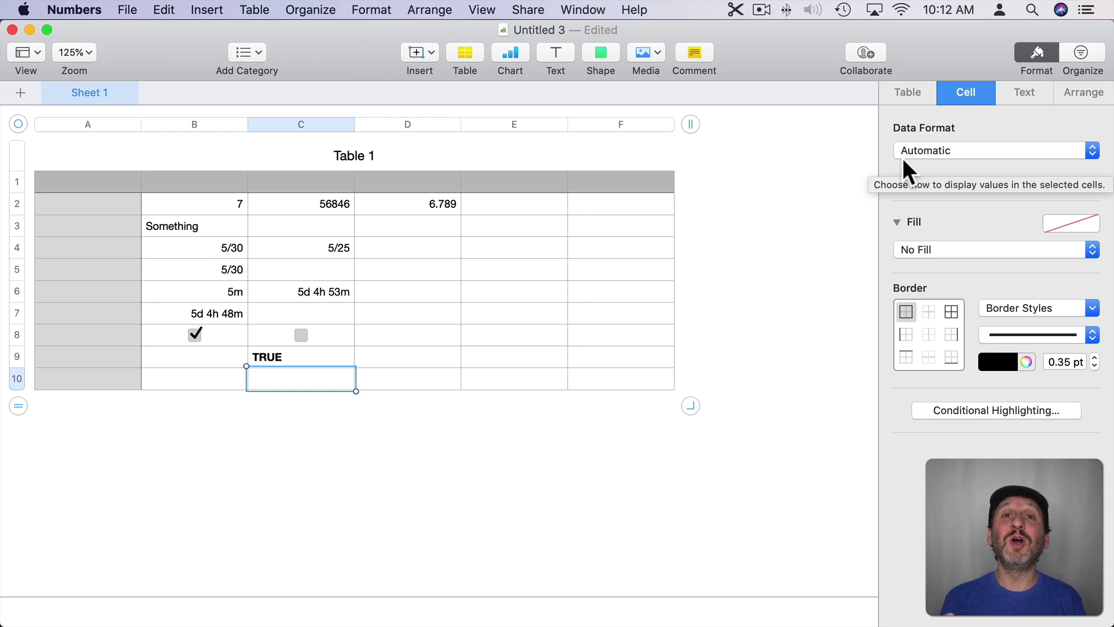
pyautogui.click(488, 318)
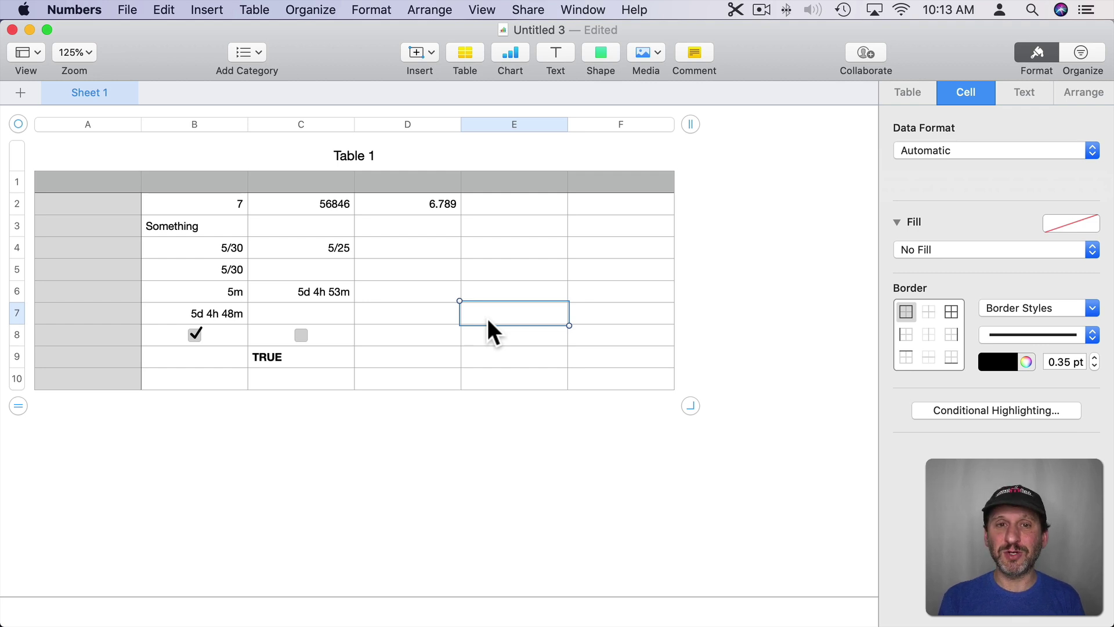
# Enter 1 in E4, 2 in E5, and the formula =E4+E5 in E6.
pyautogui.click(502, 250)
pyautogui.write('1')
pyautogui.press('Return')
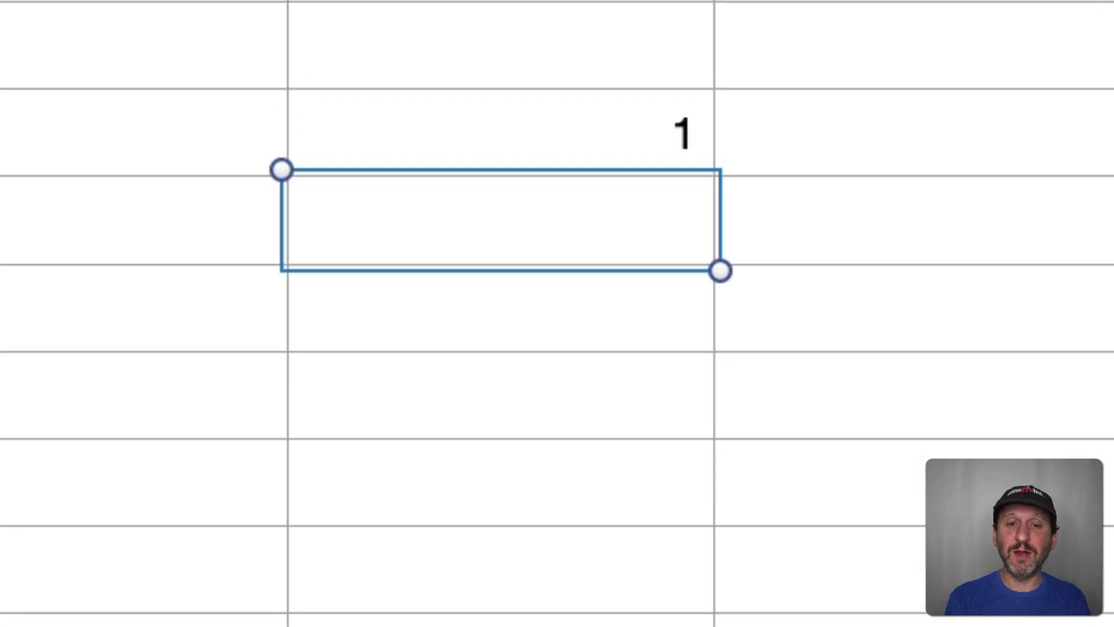
pyautogui.write('2')
pyautogui.press('Return')
pyautogui.press('=')
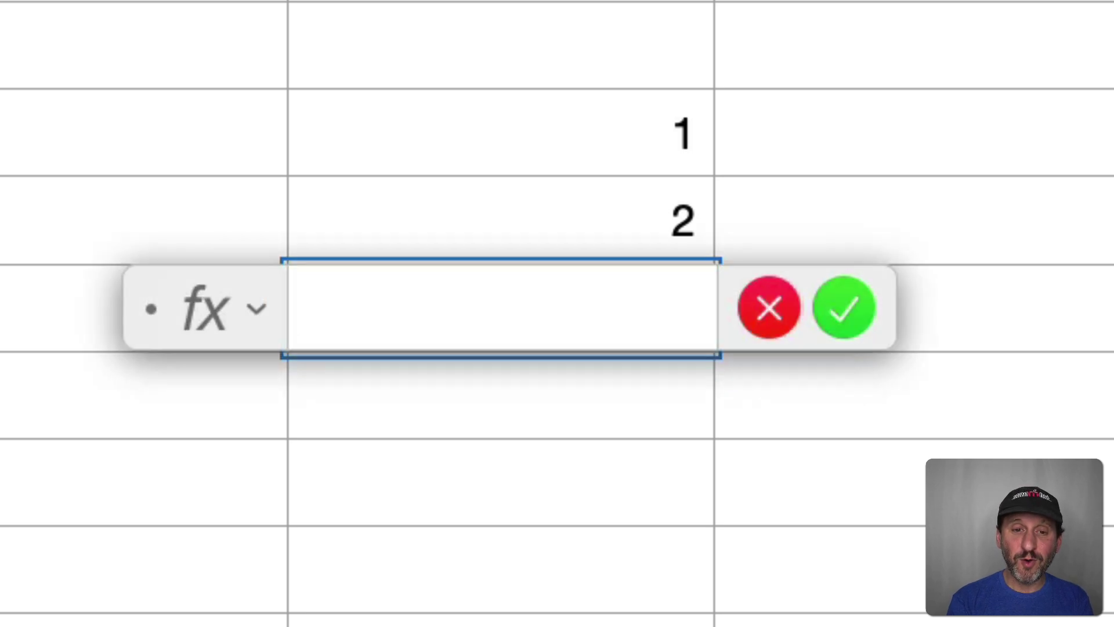
pyautogui.click(482, 119)
pyautogui.write('+')
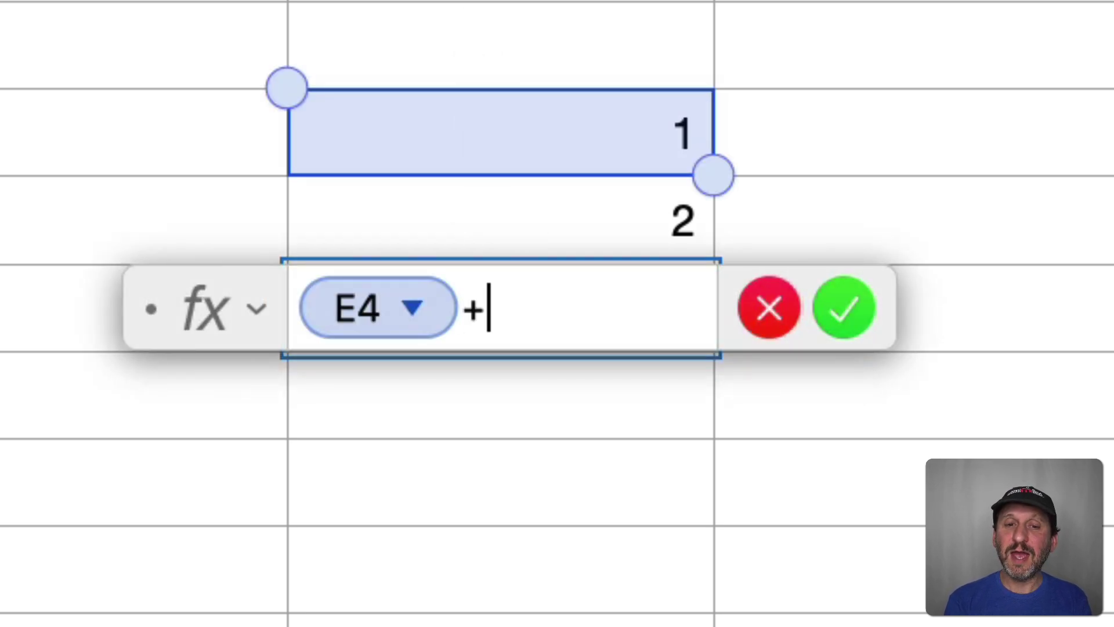
pyautogui.click(514, 180)
pyautogui.press('Return')
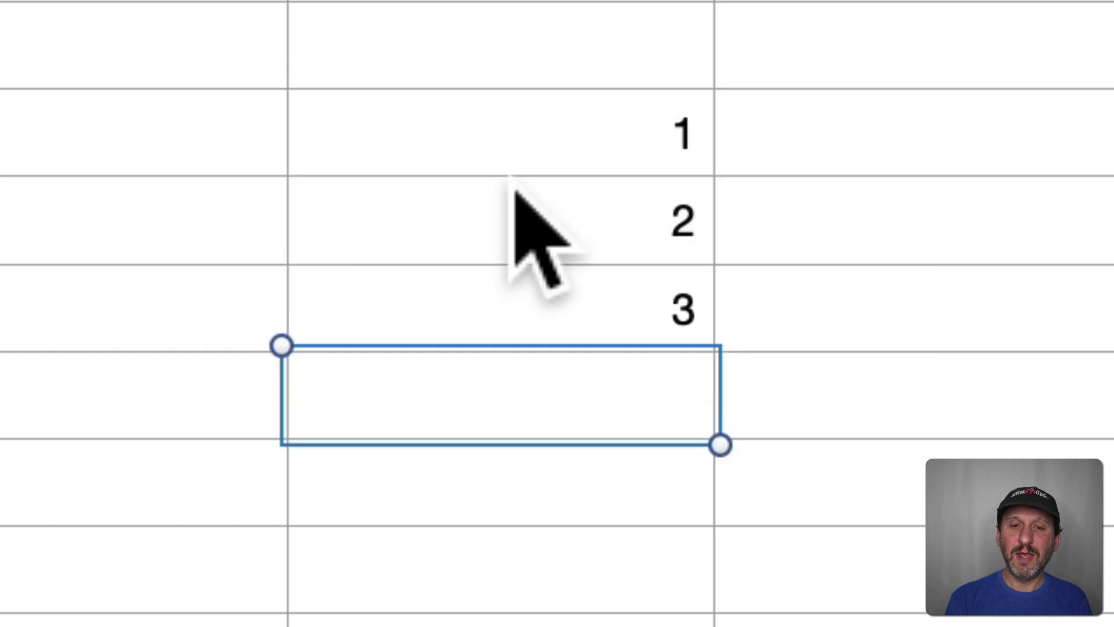
pyautogui.moveTo(672, 296)
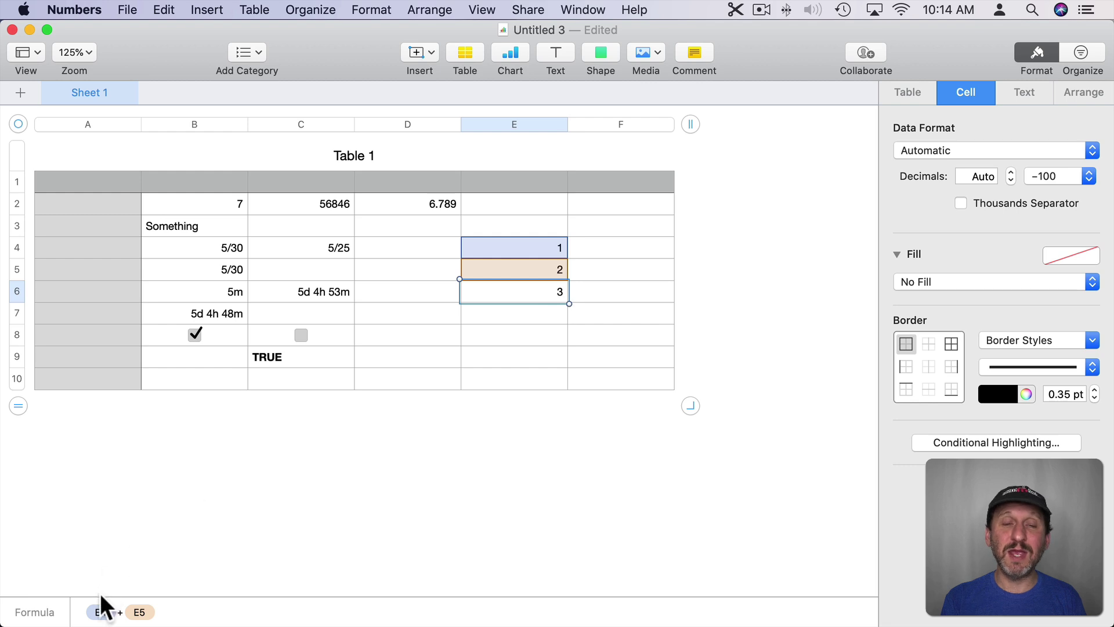
# Reopen E6's E4+E5 formula for editing with the Functions browser showing.
pyautogui.doubleClick(538, 294)
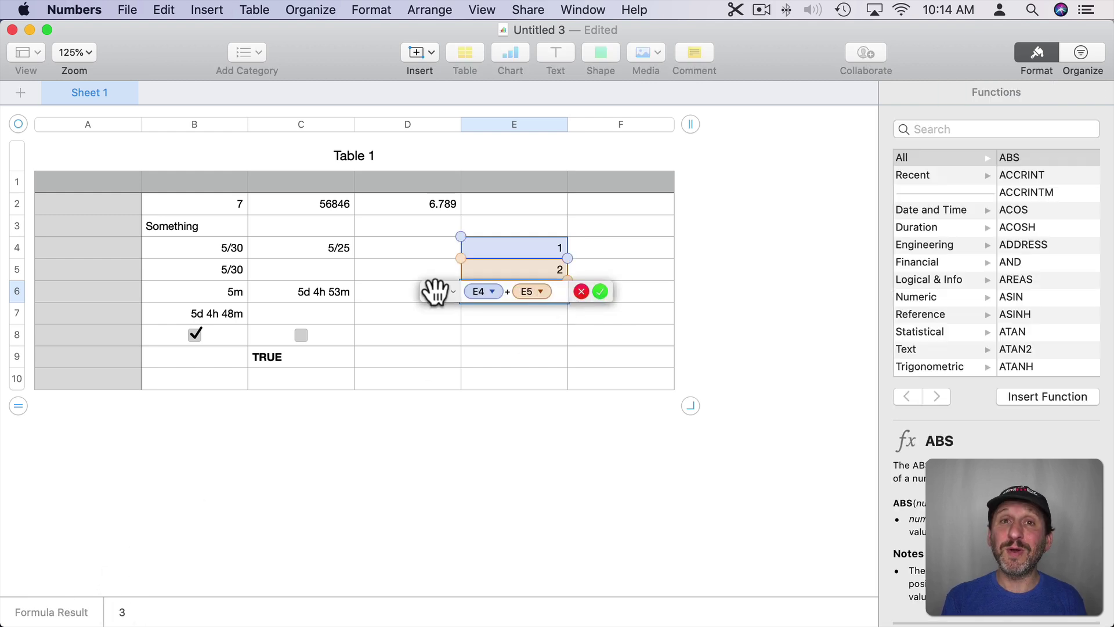